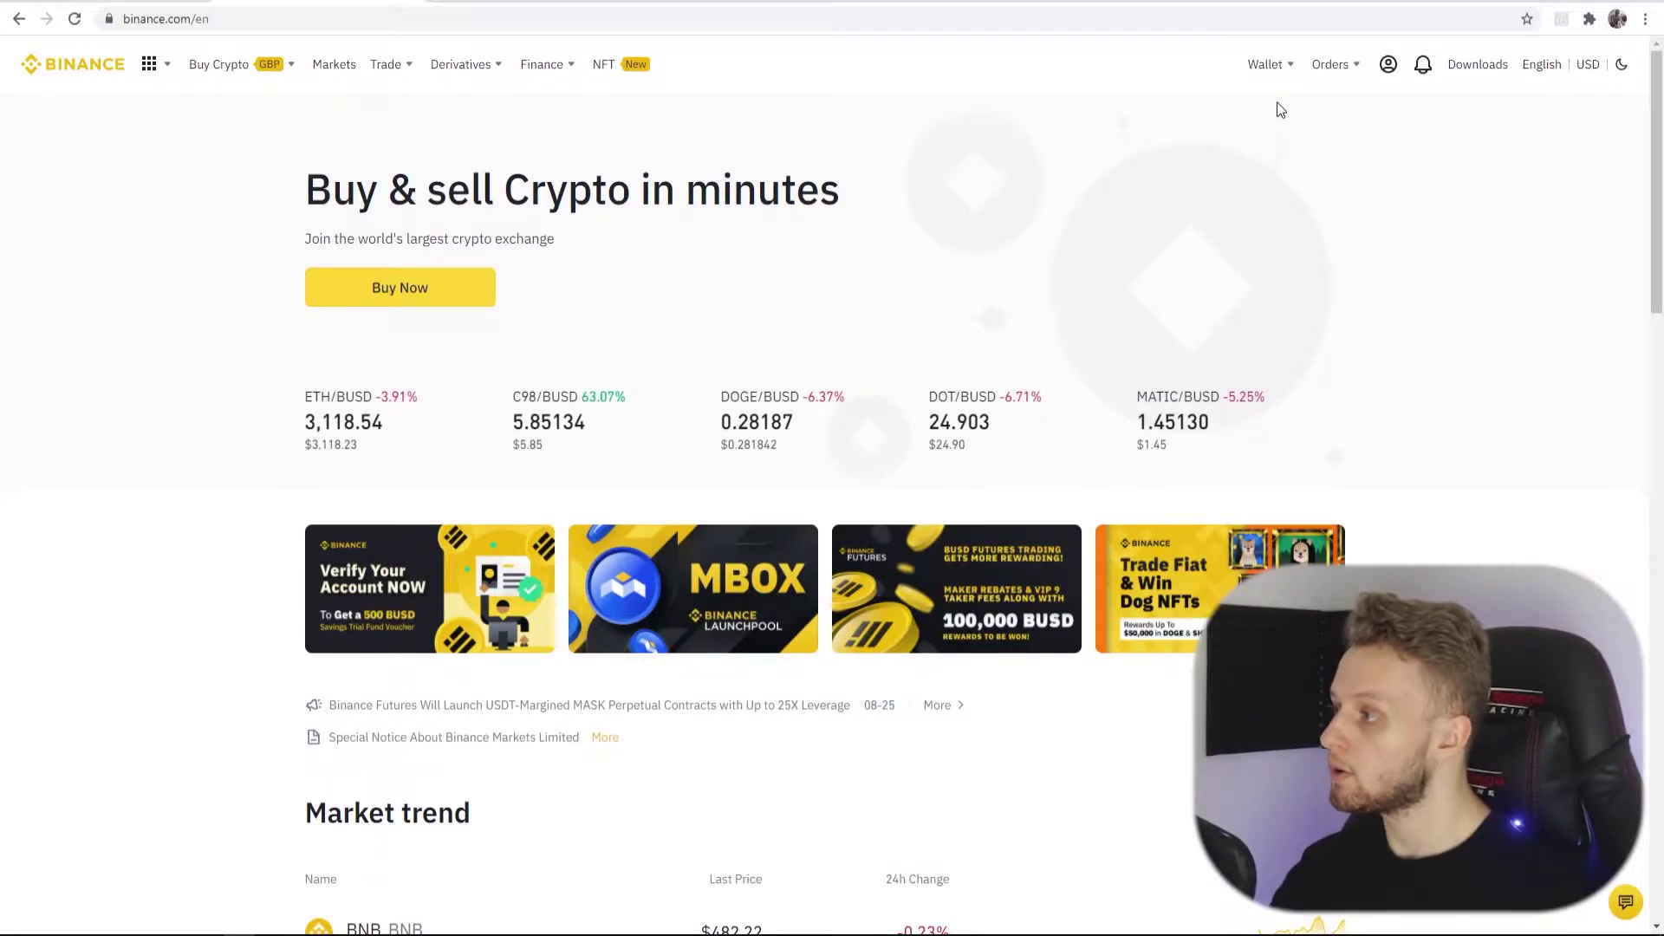
Step: Open the Fiat and Spot wallet and highlight the 0.00457217 BTC balance row
mouse_move(1272, 71)
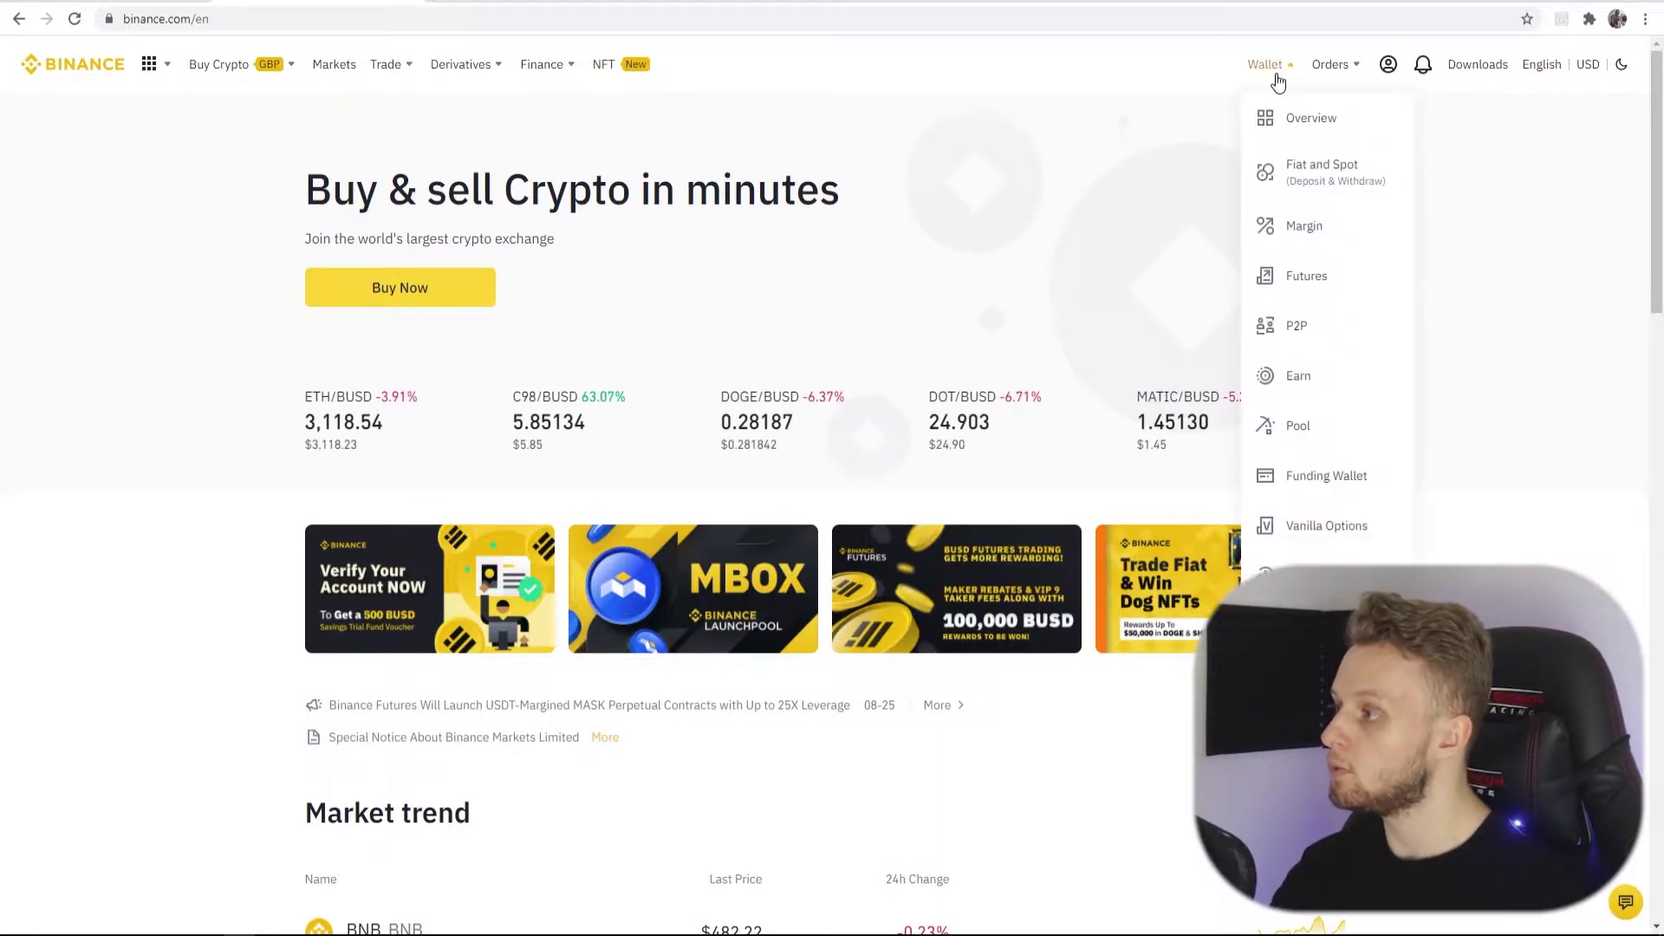
left_click(1319, 174)
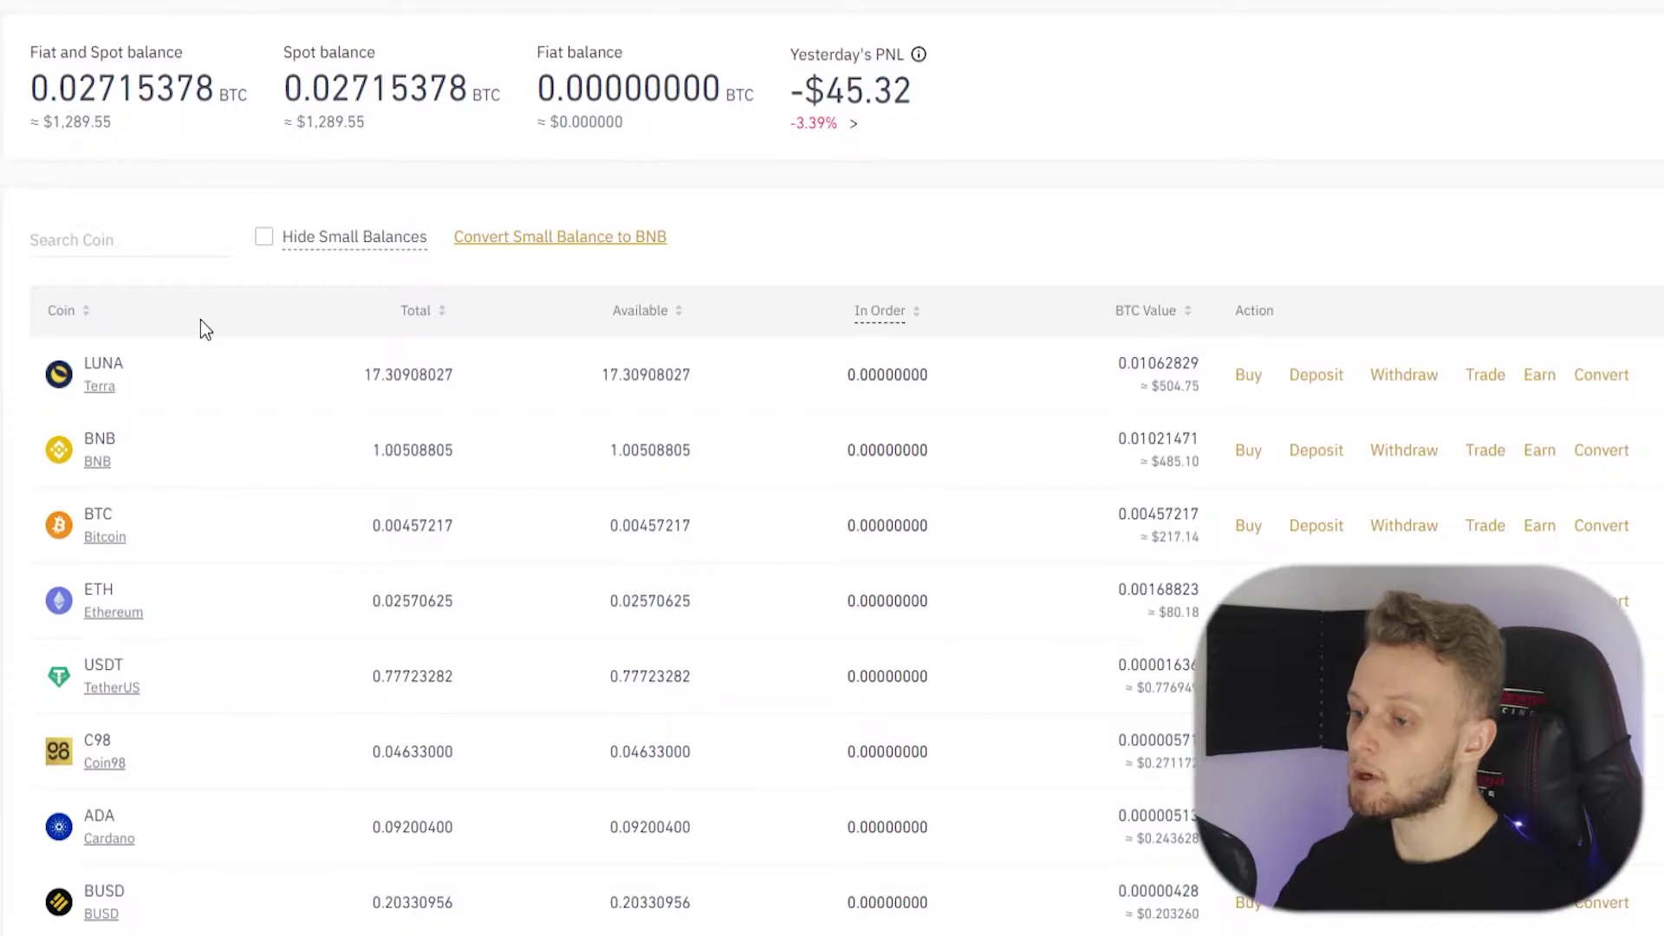
scroll(191, 347, "down", 1)
left_click_drag(240, 400, 1082, 429)
left_click_drag(1207, 427, 1142, 408)
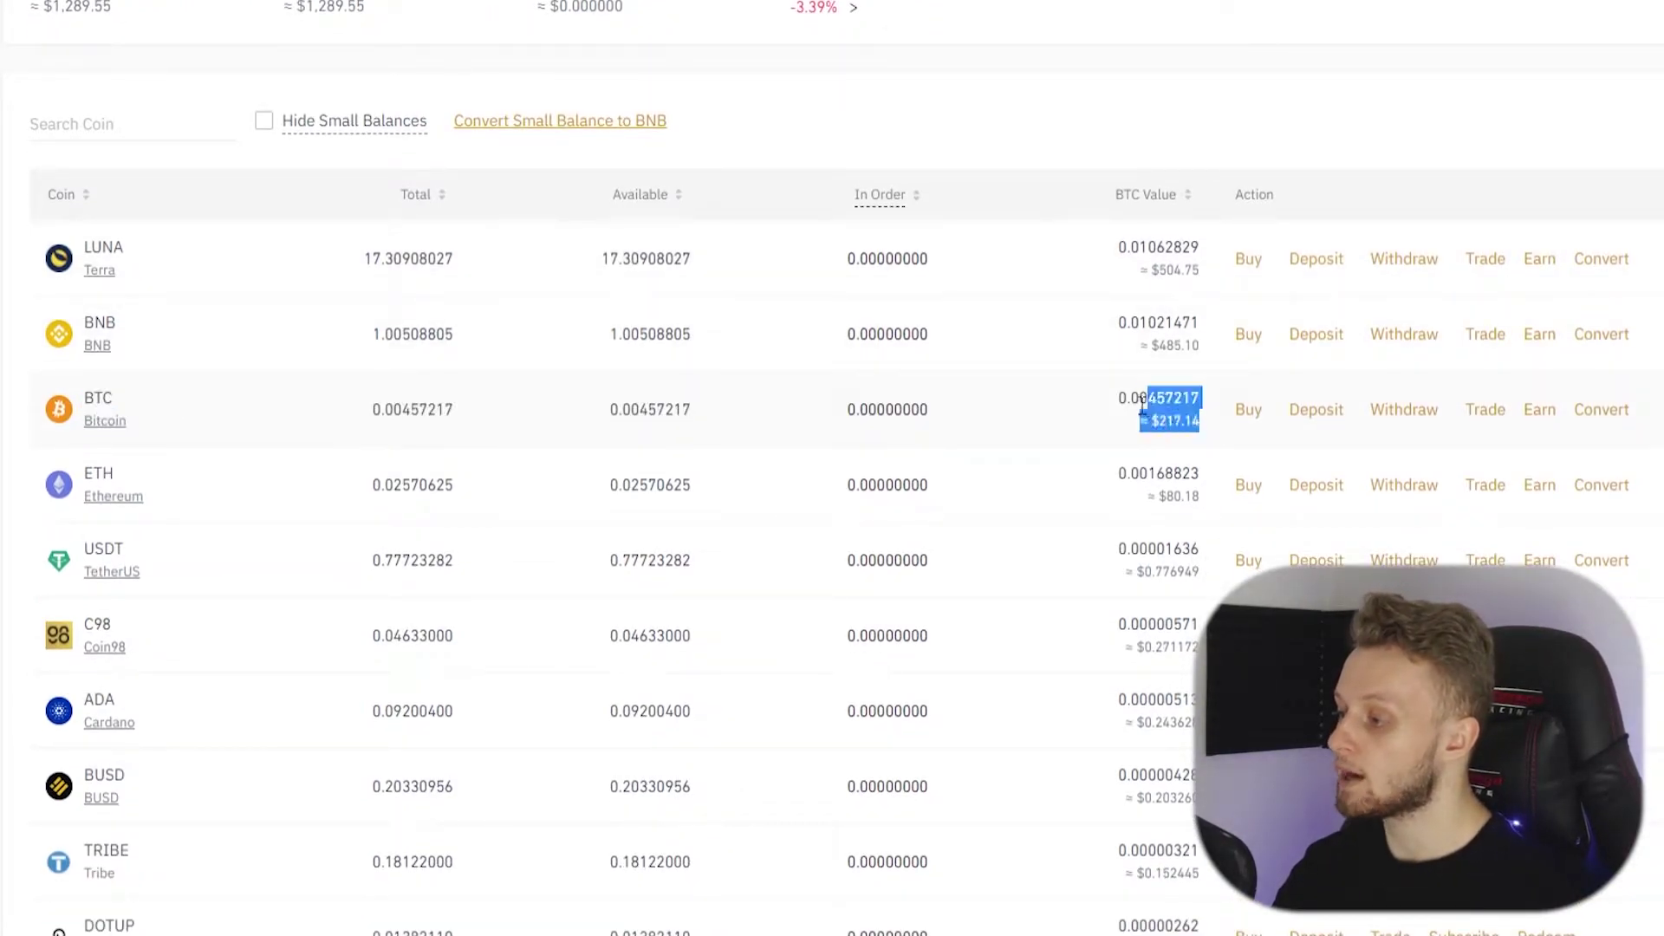
left_click(1126, 399)
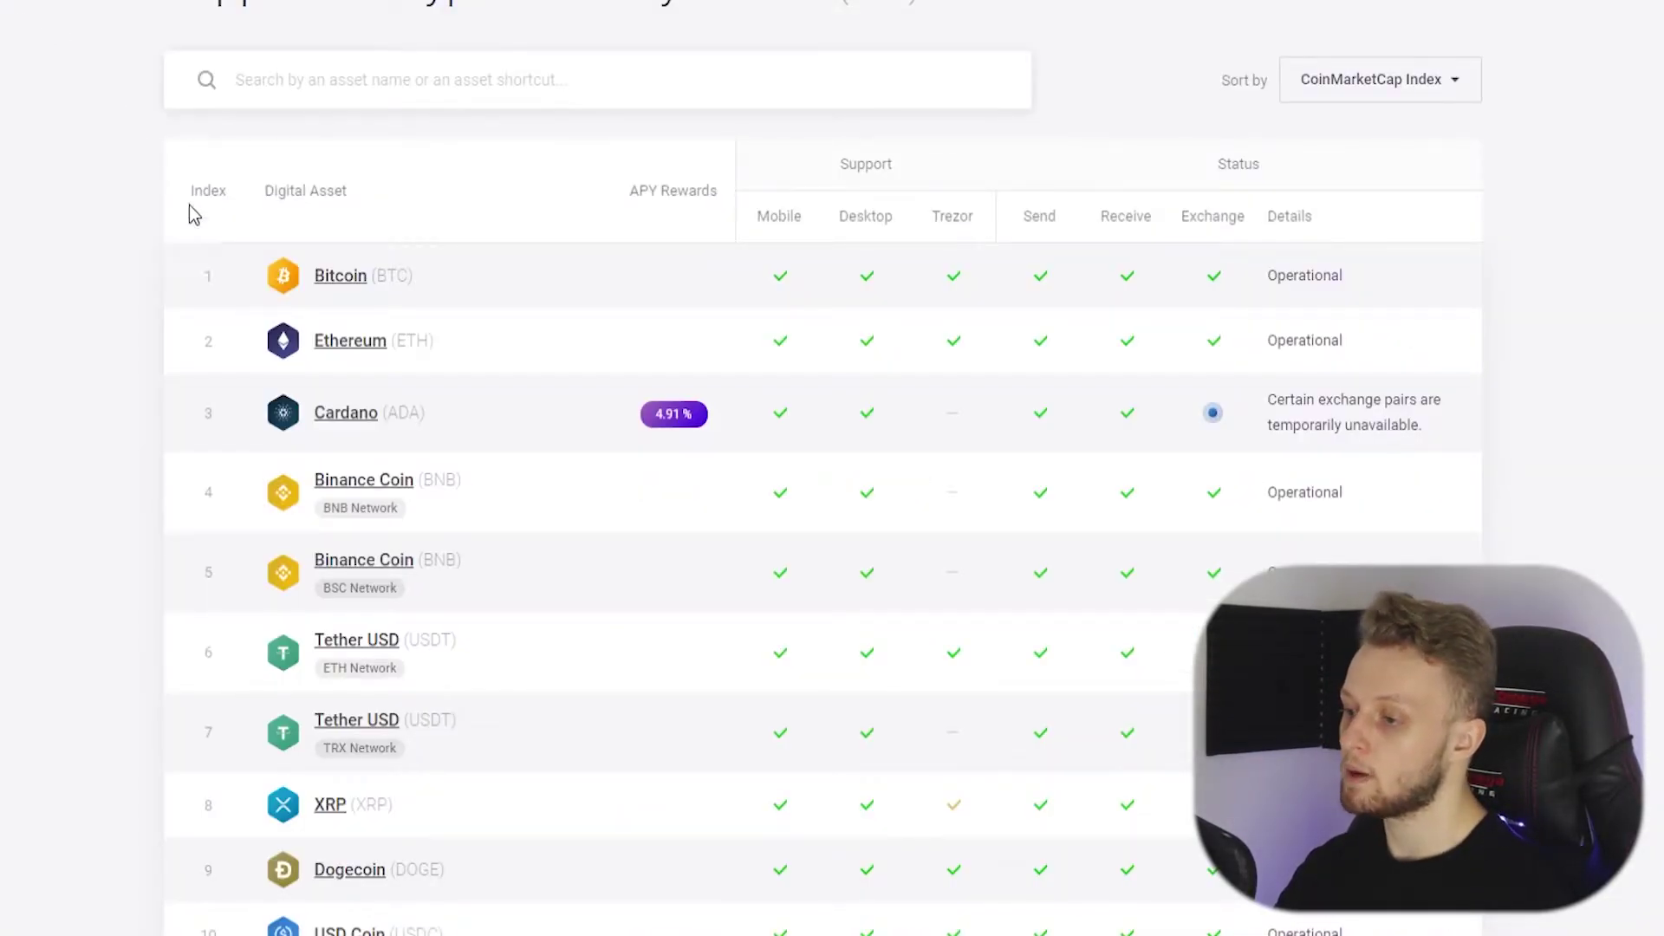
Step: Scroll through the Exodus asset status table, then highlight LUNA among the Binance balances
scroll(225, 232, "down", 1)
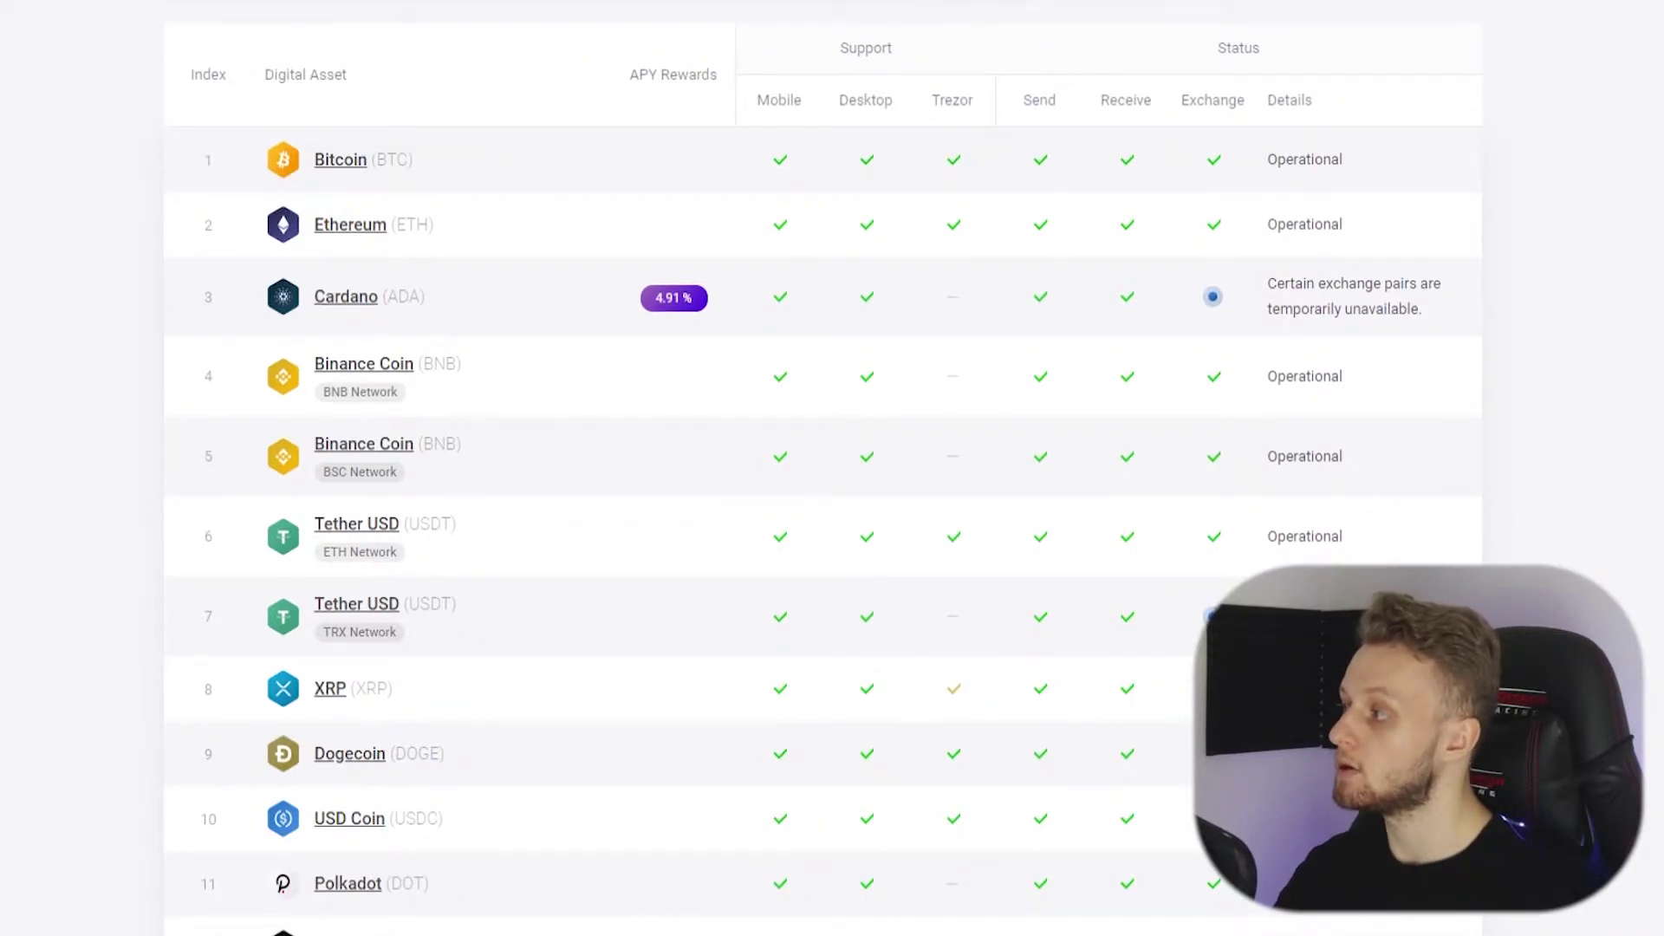
scroll(823, 468, "down", 1)
scroll(1031, 43, "up", 1)
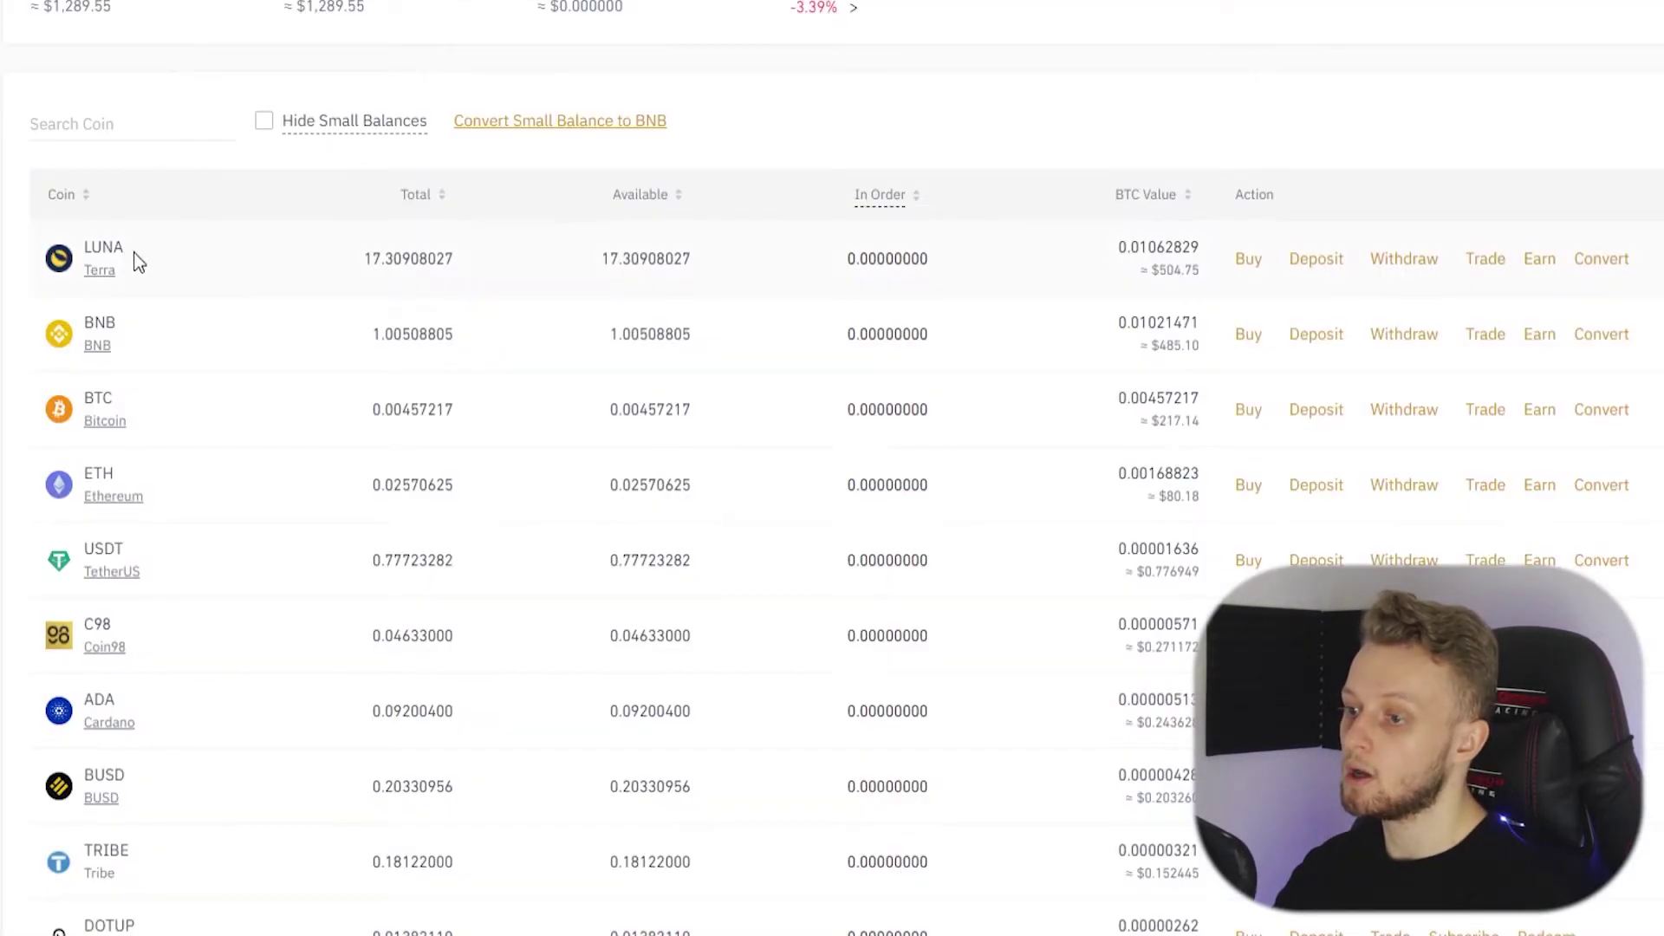
double_click(131, 255)
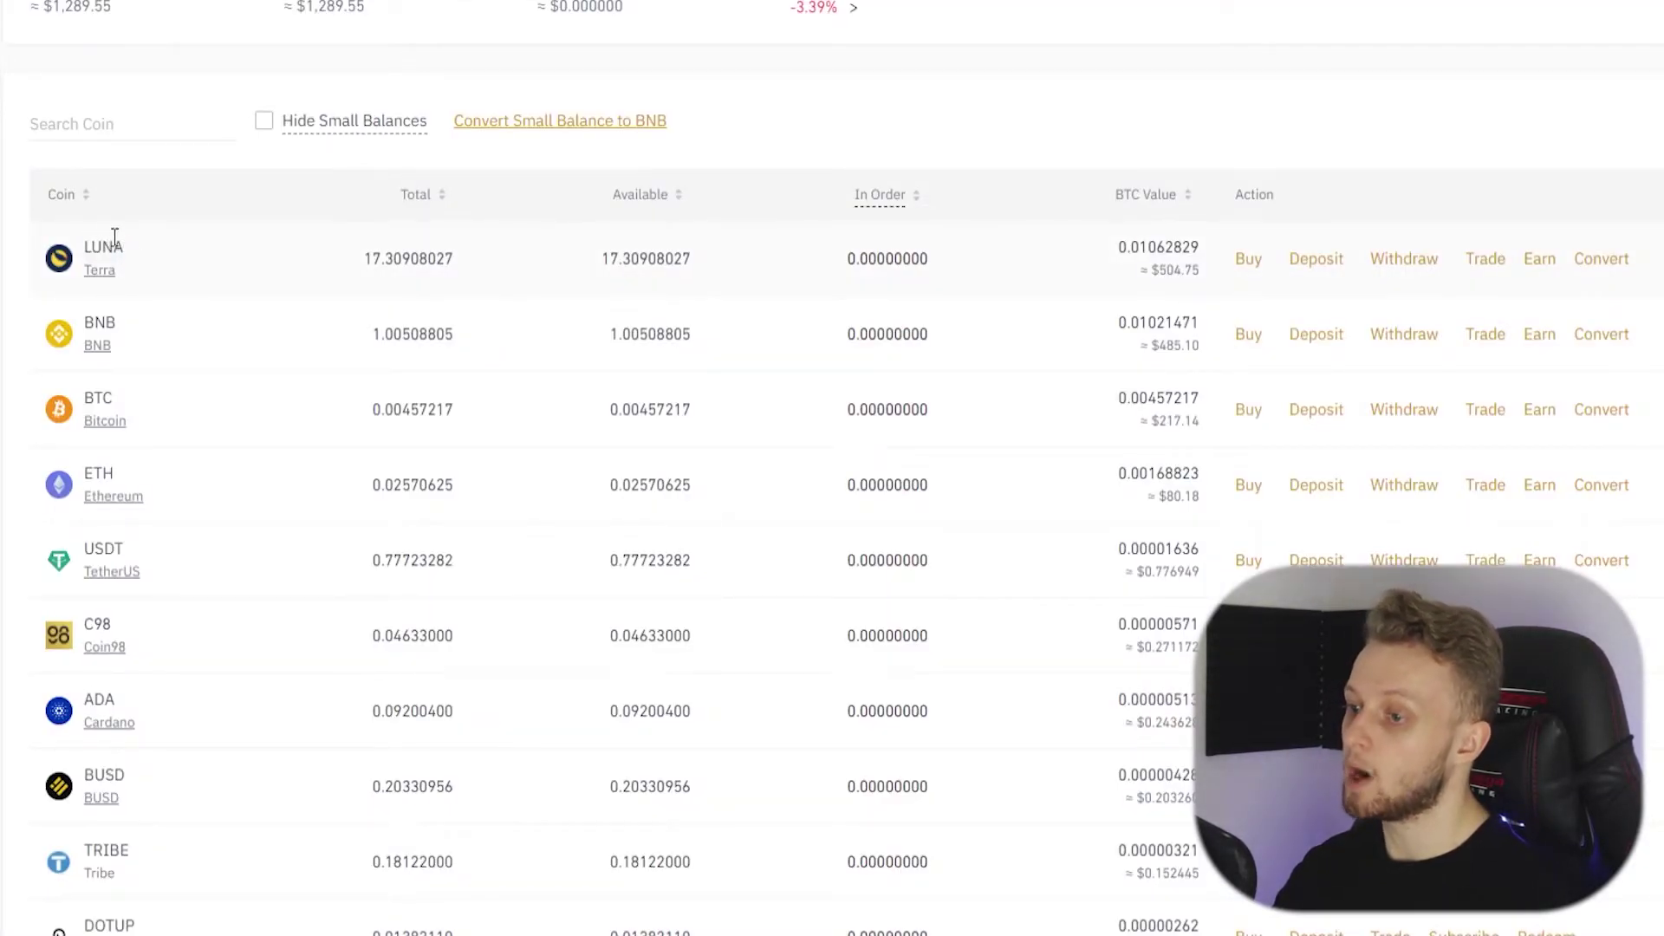
left_click(90, 244)
left_click(124, 249)
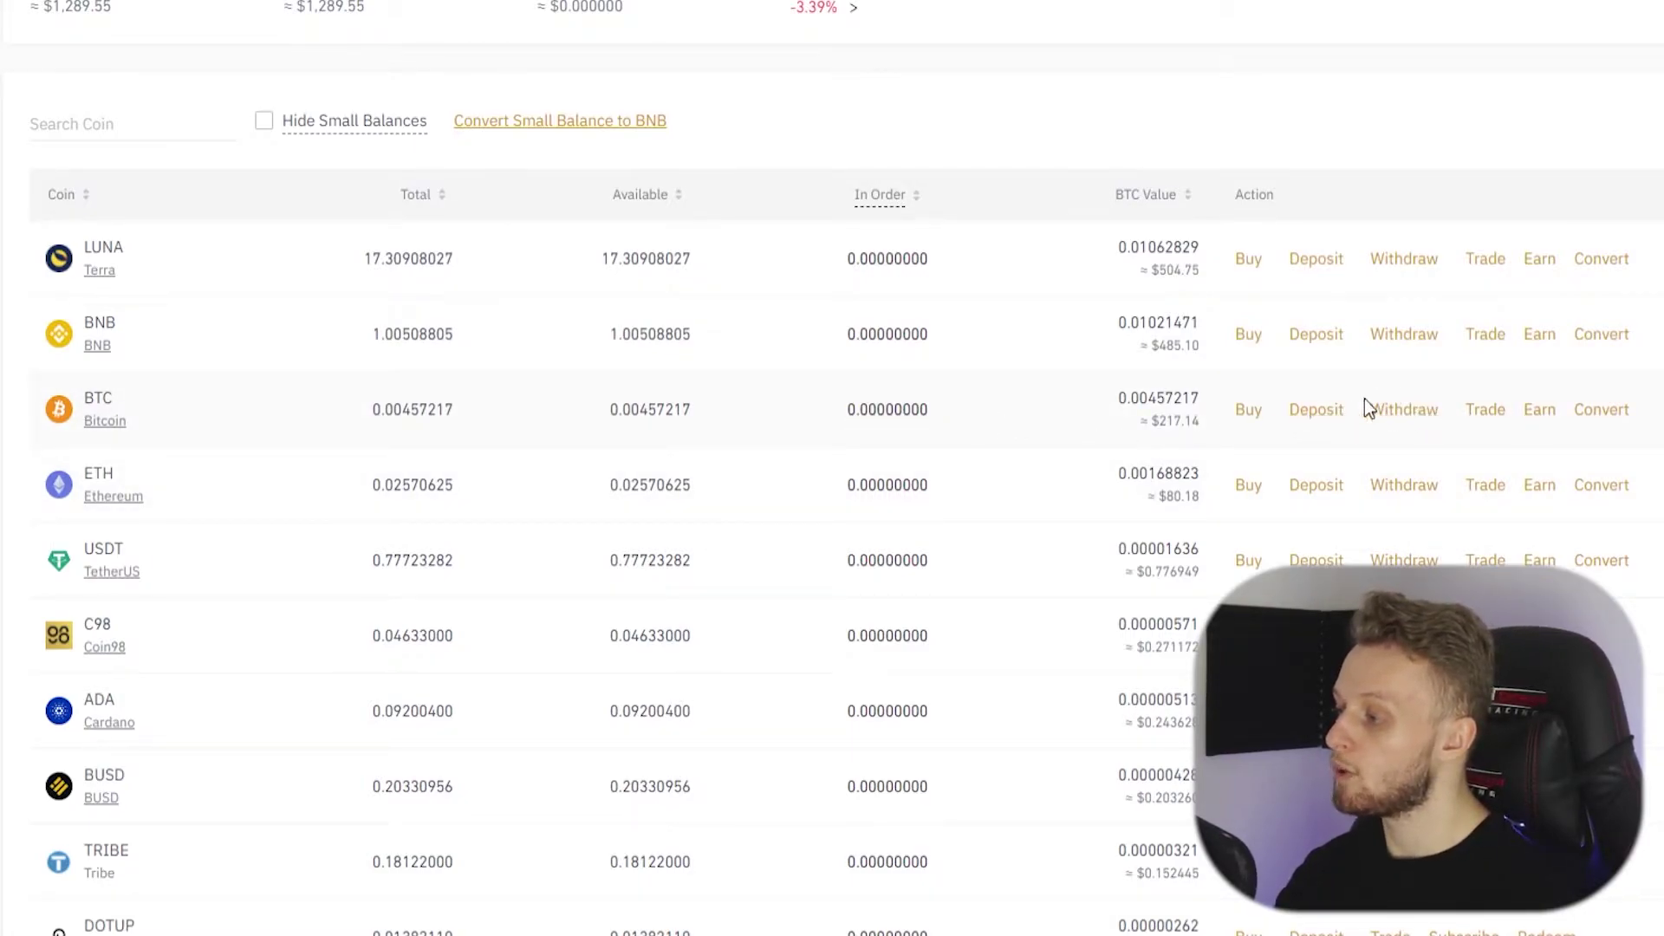
Step: Start a BTC withdrawal and highlight the temporary withdrawal-suspension warning after the password reset
left_click(1399, 424)
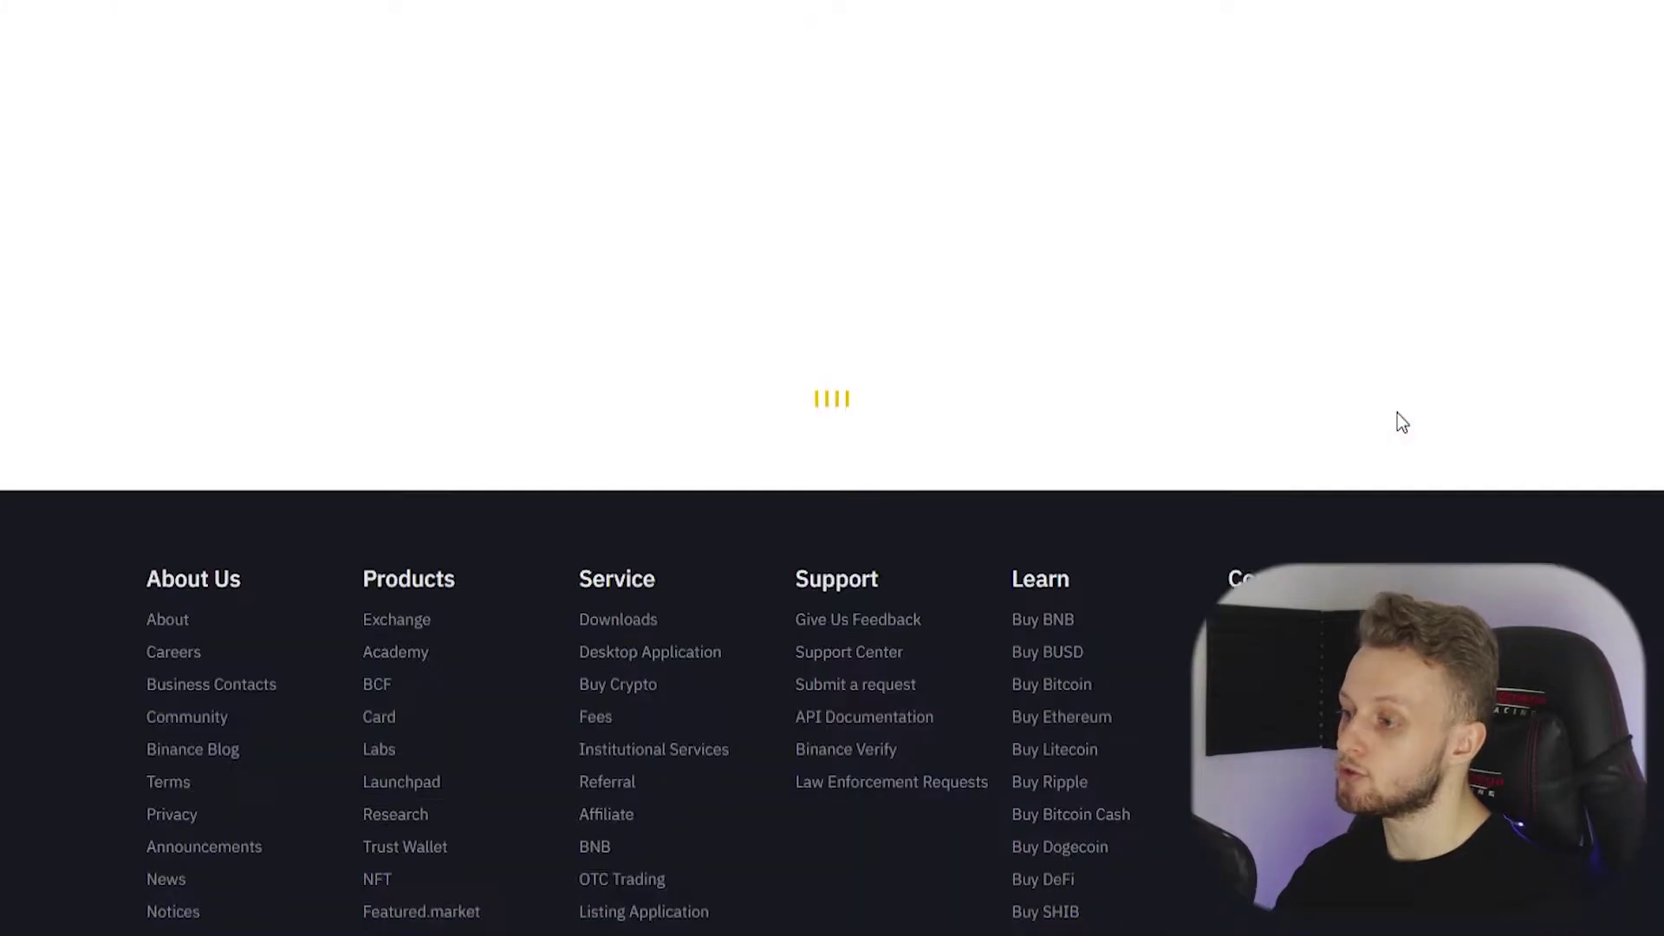
left_click_drag(401, 219, 728, 216)
left_click(432, 225)
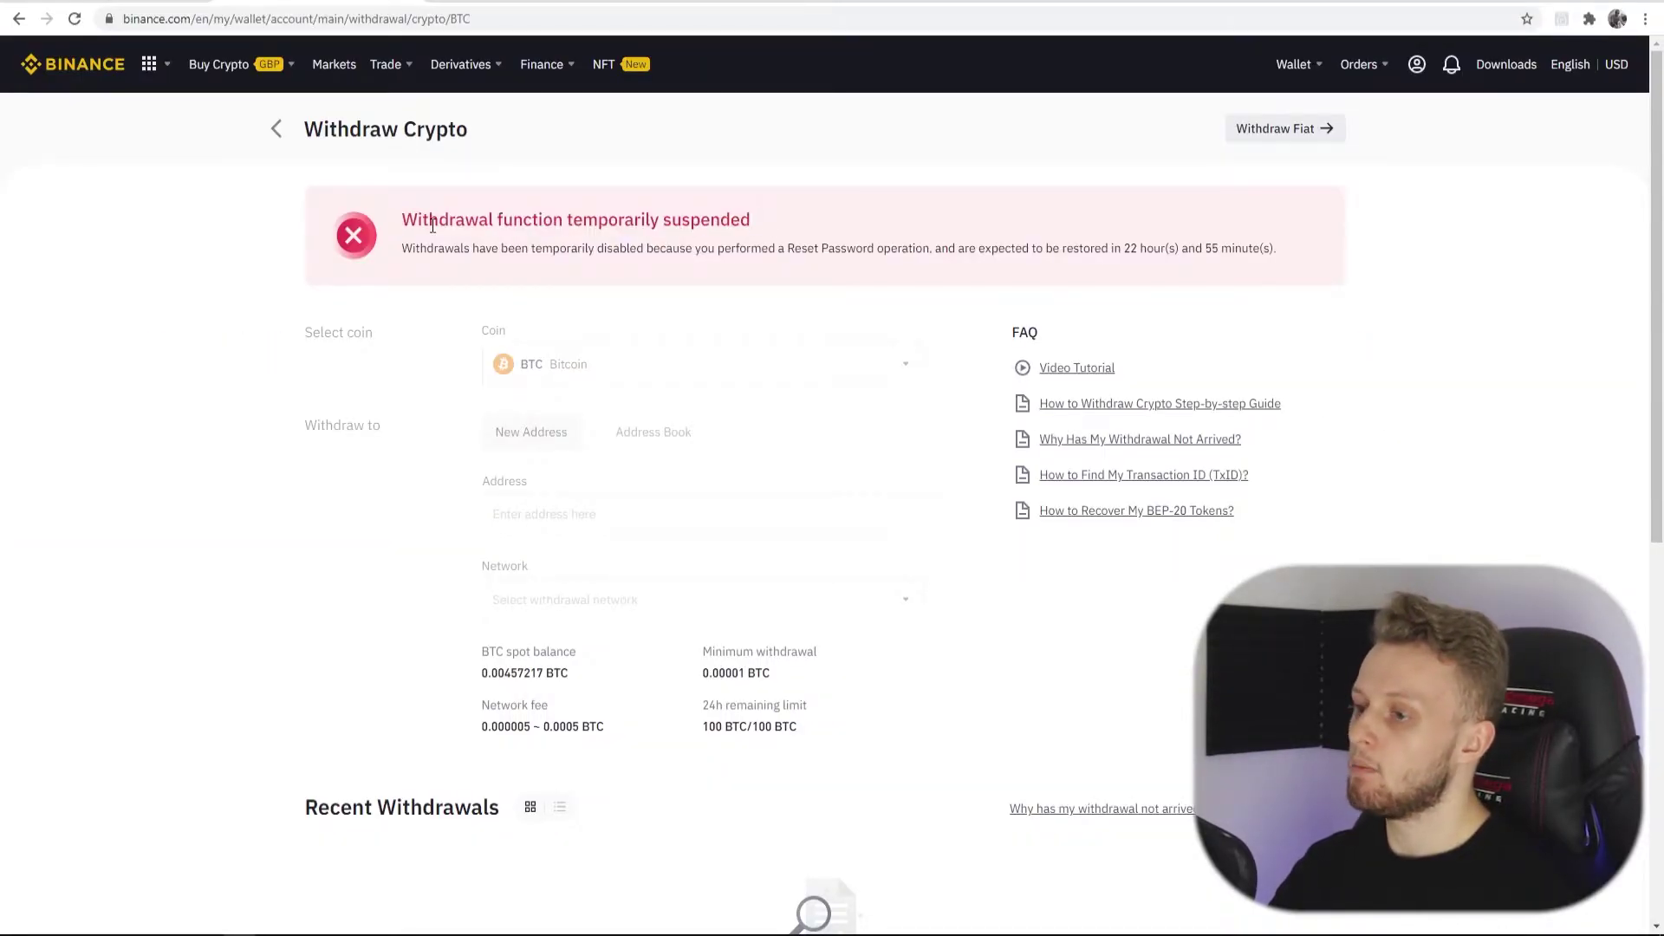
left_click_drag(405, 220, 1177, 251)
left_click(772, 204)
left_click(1175, 253)
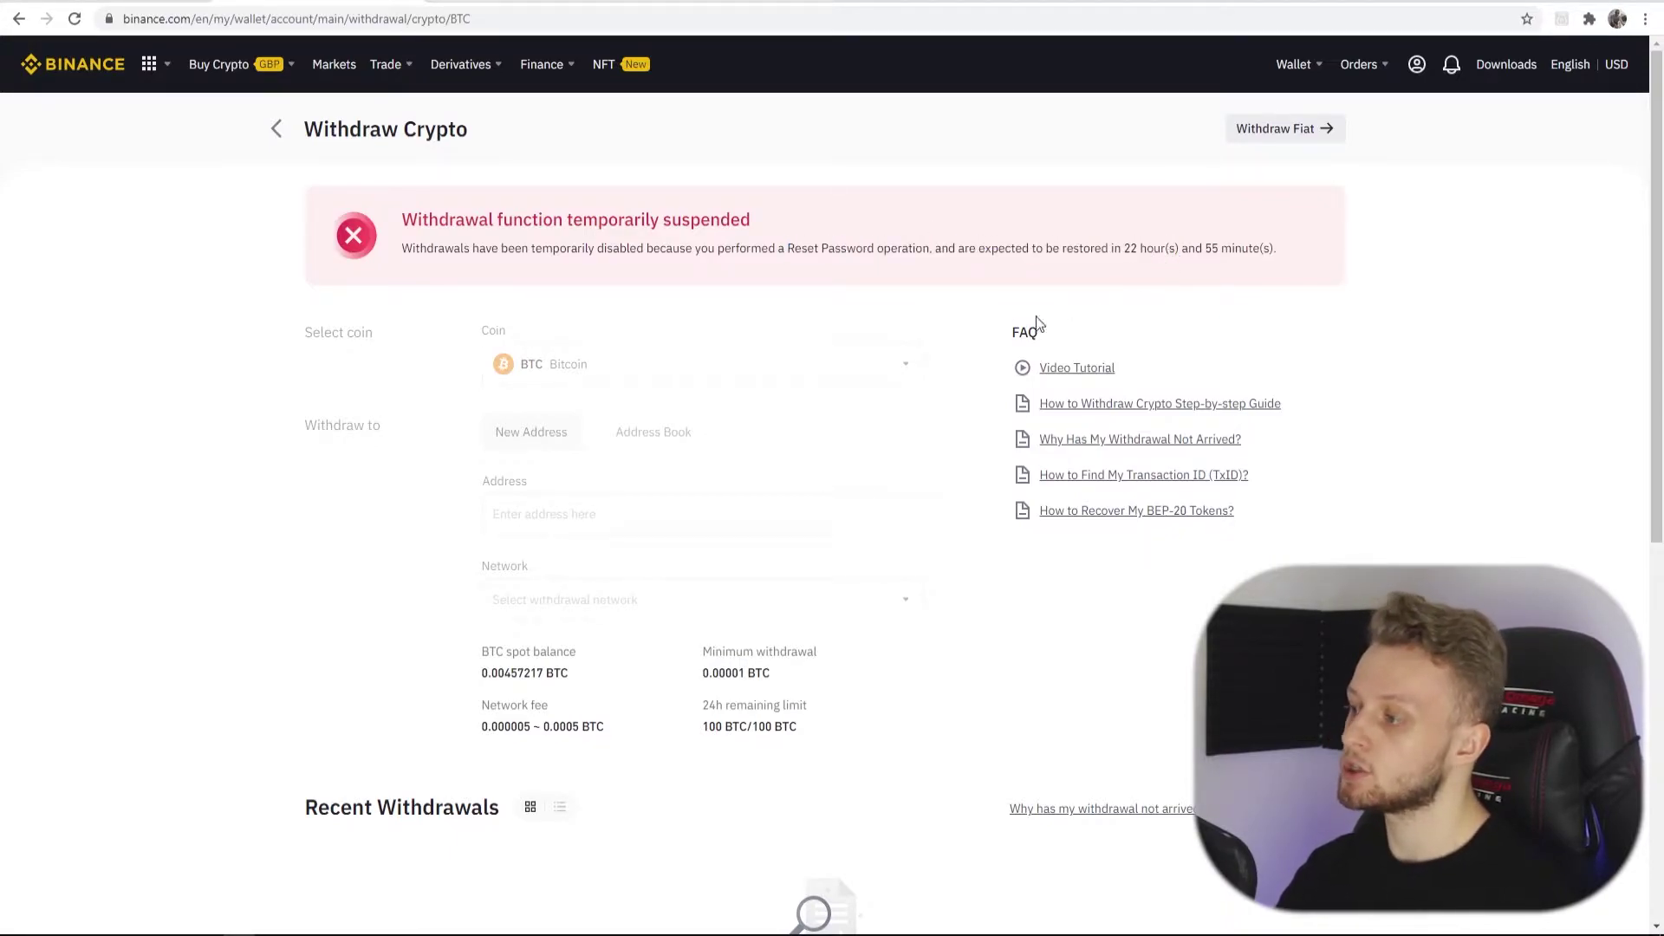
scroll(955, 351, "down", 1)
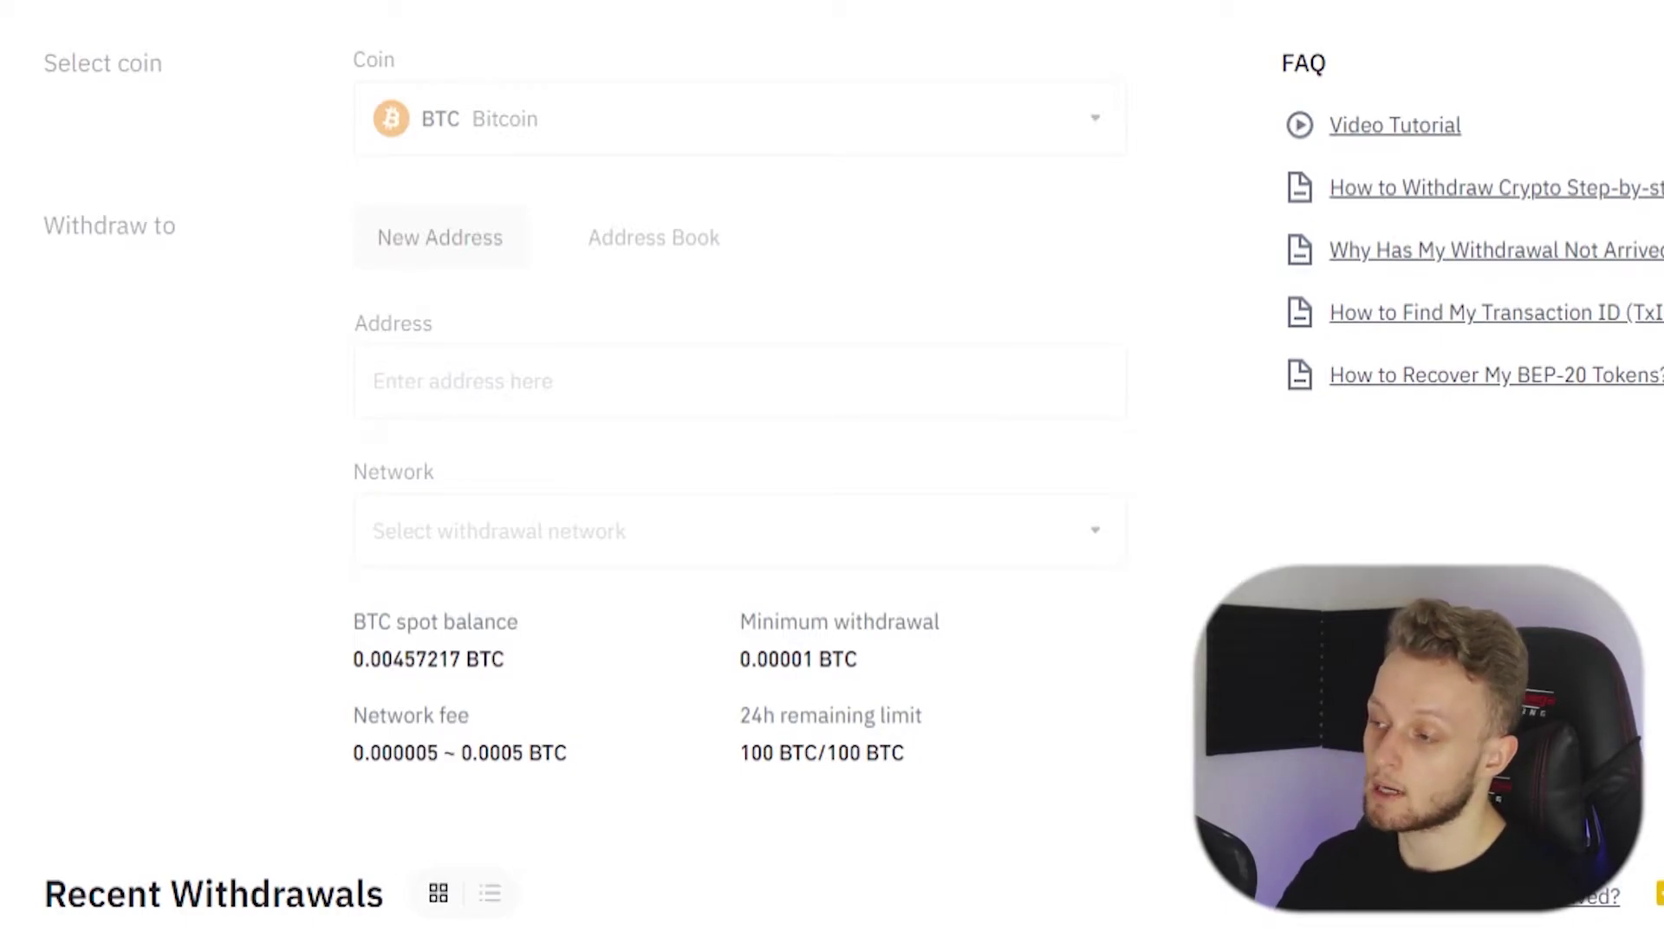
Step: Unlock Exodus with the wallet password to reveal the 0.00632798 BTC Bitcoin wallet
key("alt+Tab")
type("•")
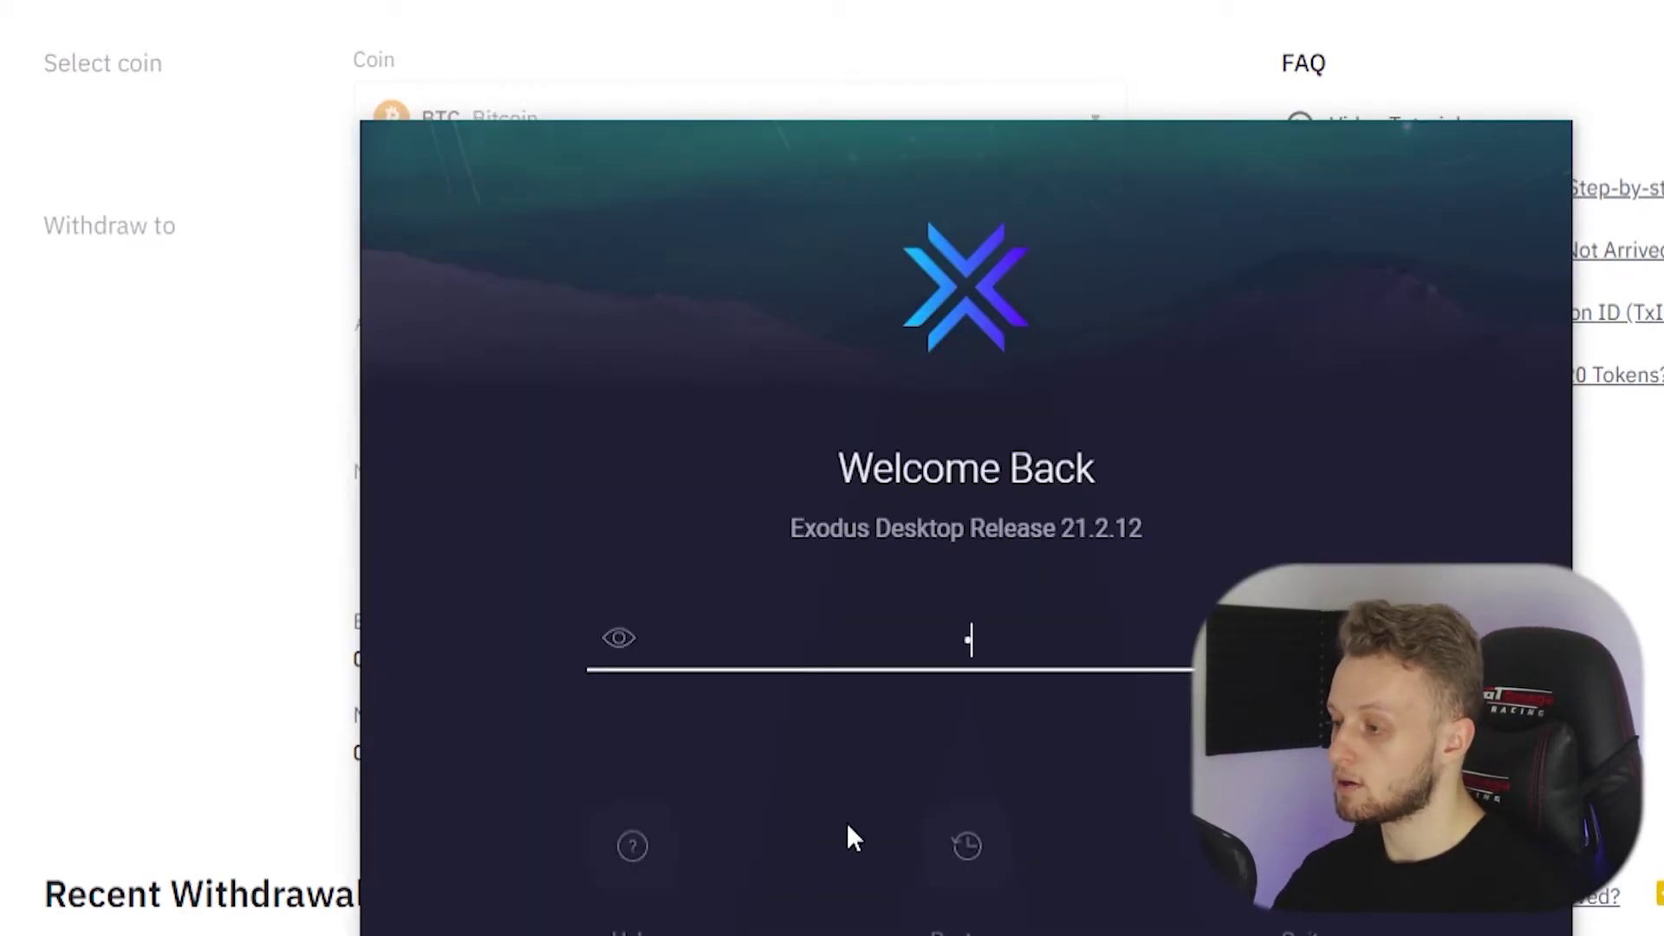
type("••••••••")
key("Return")
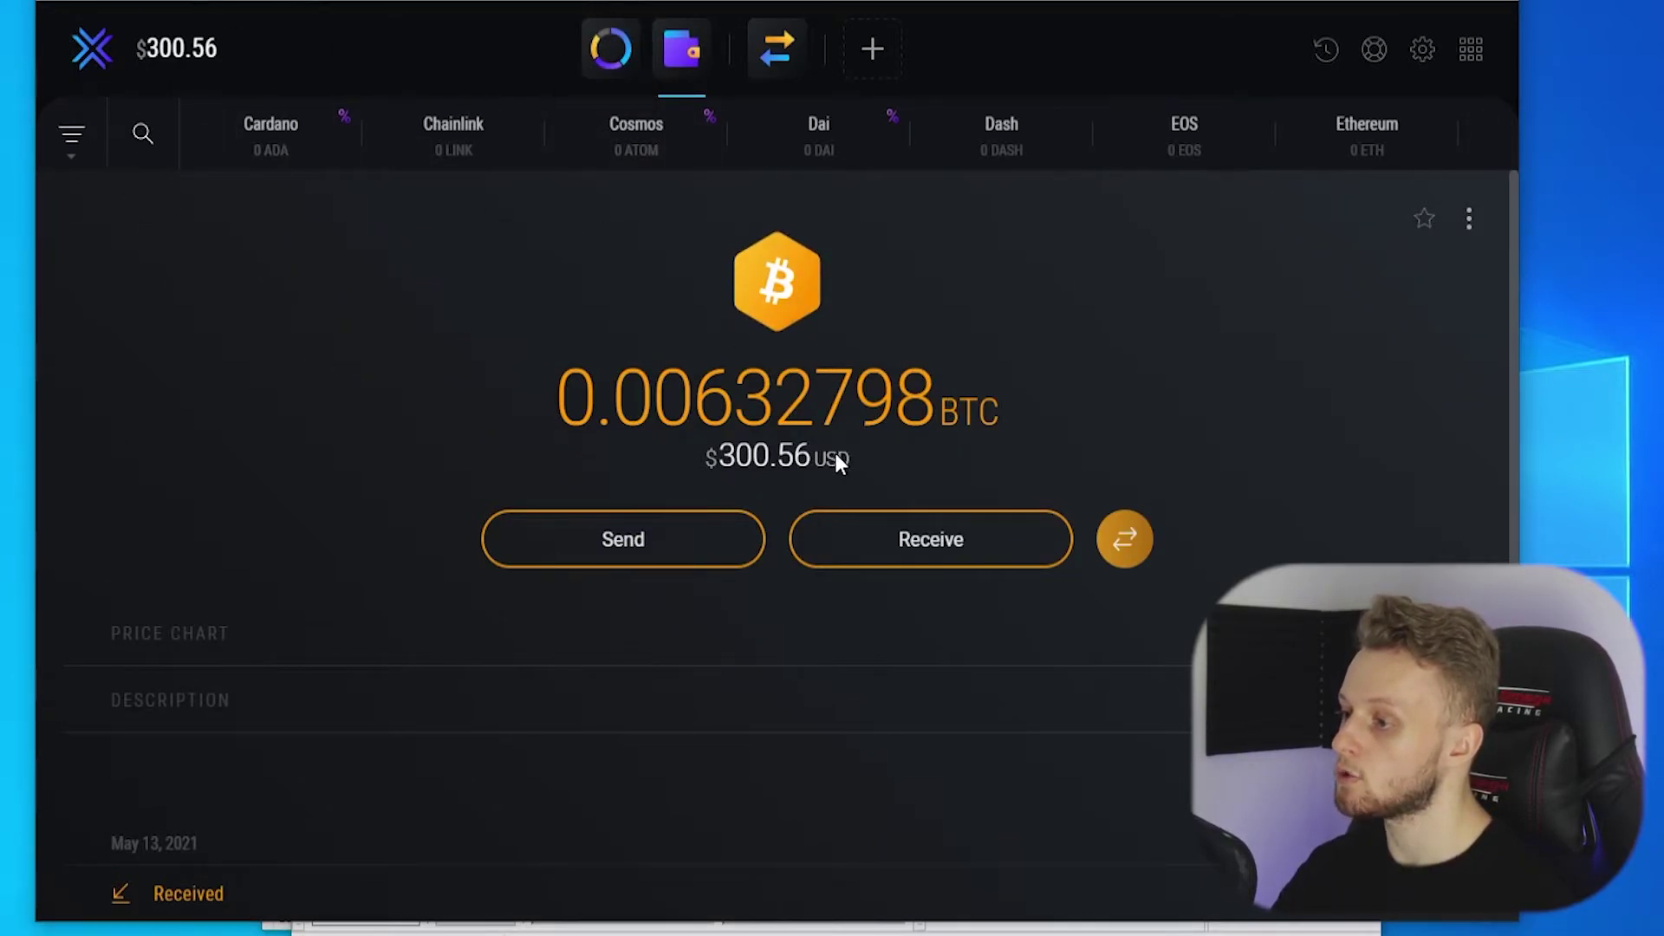
left_click(608, 46)
scroll(792, 450, "down", 3)
scroll(791, 450, "down", 4)
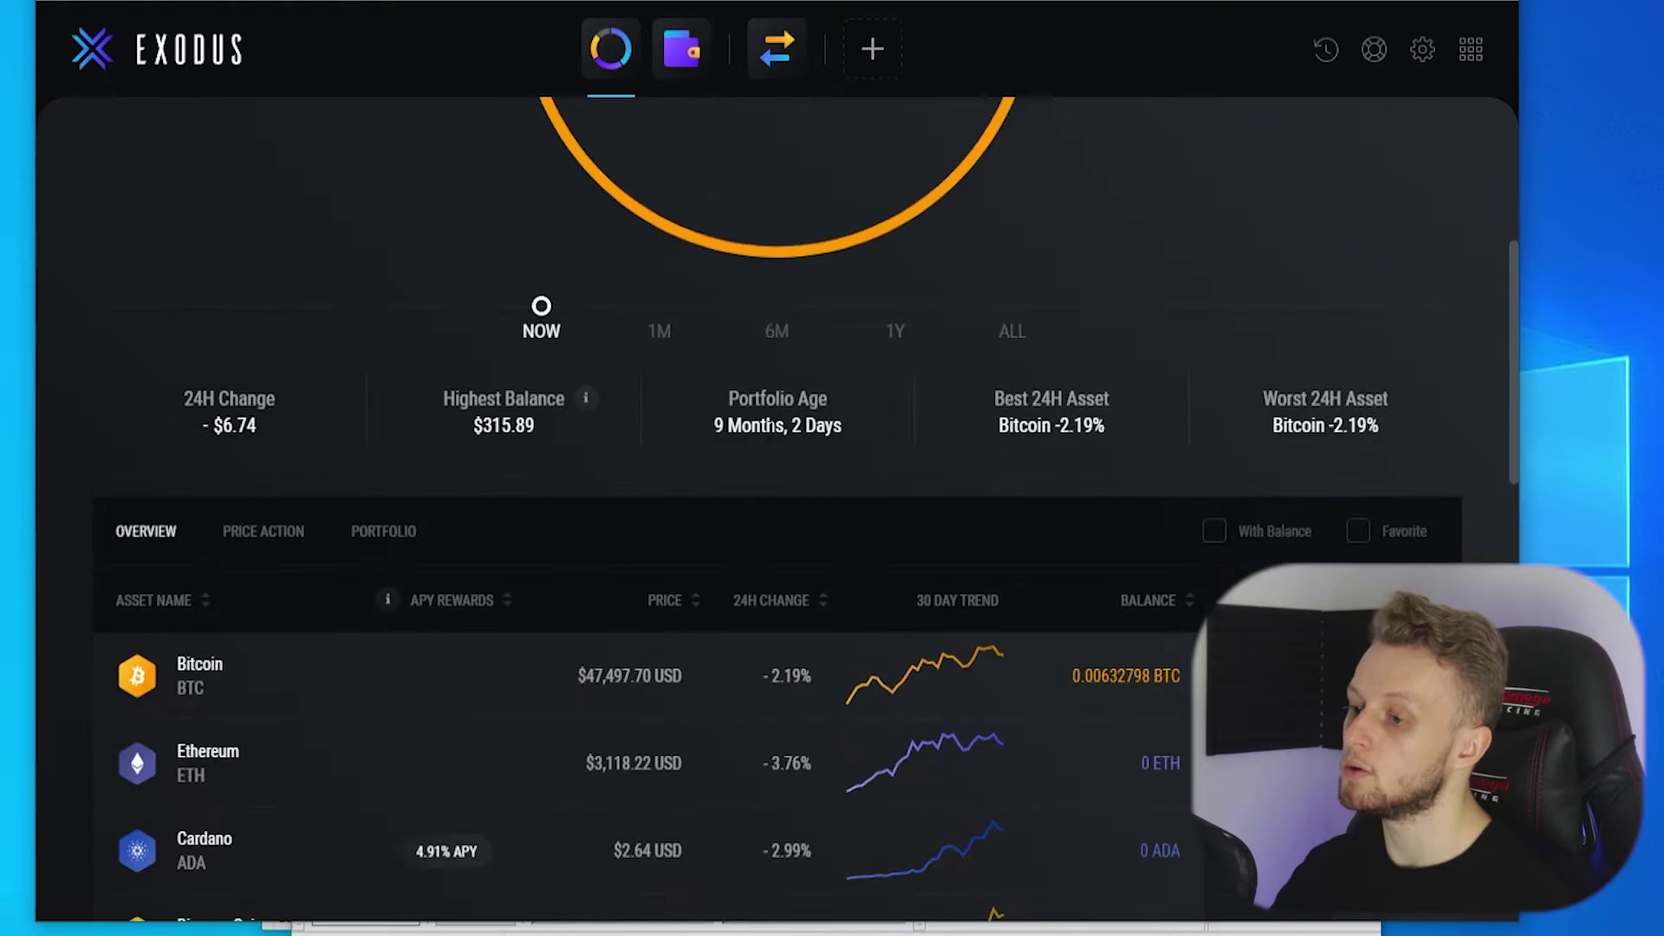
scroll(689, 459, "up", 7)
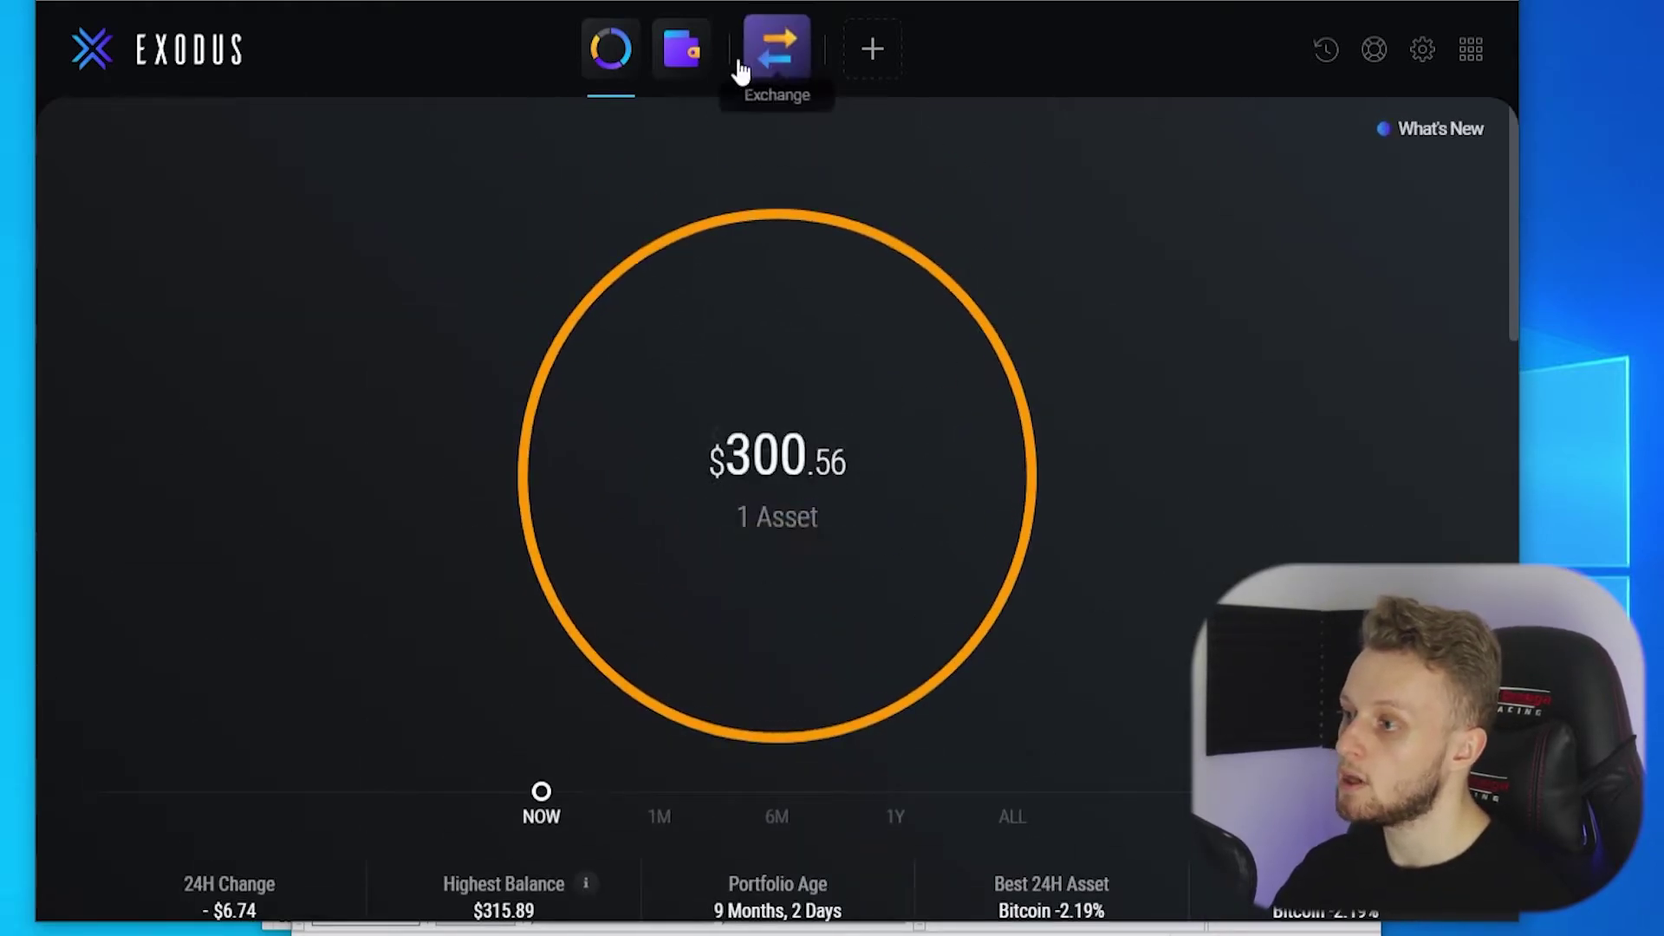
left_click(682, 50)
scroll(805, 475, "down", 2)
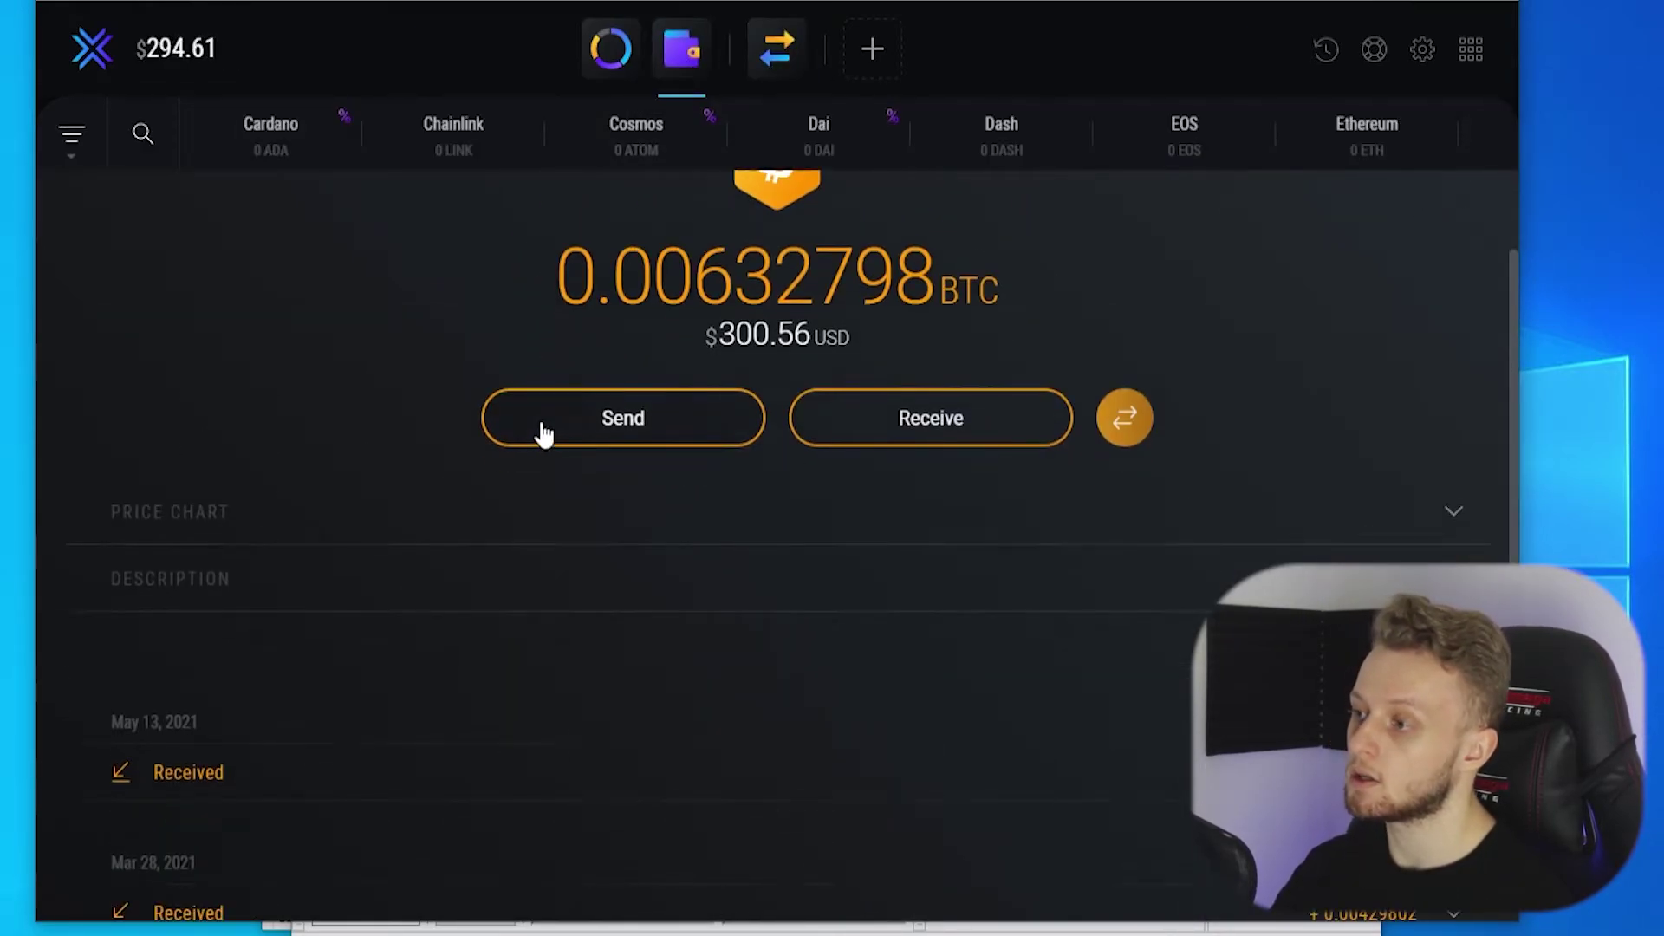
scroll(541, 431, "up", 2)
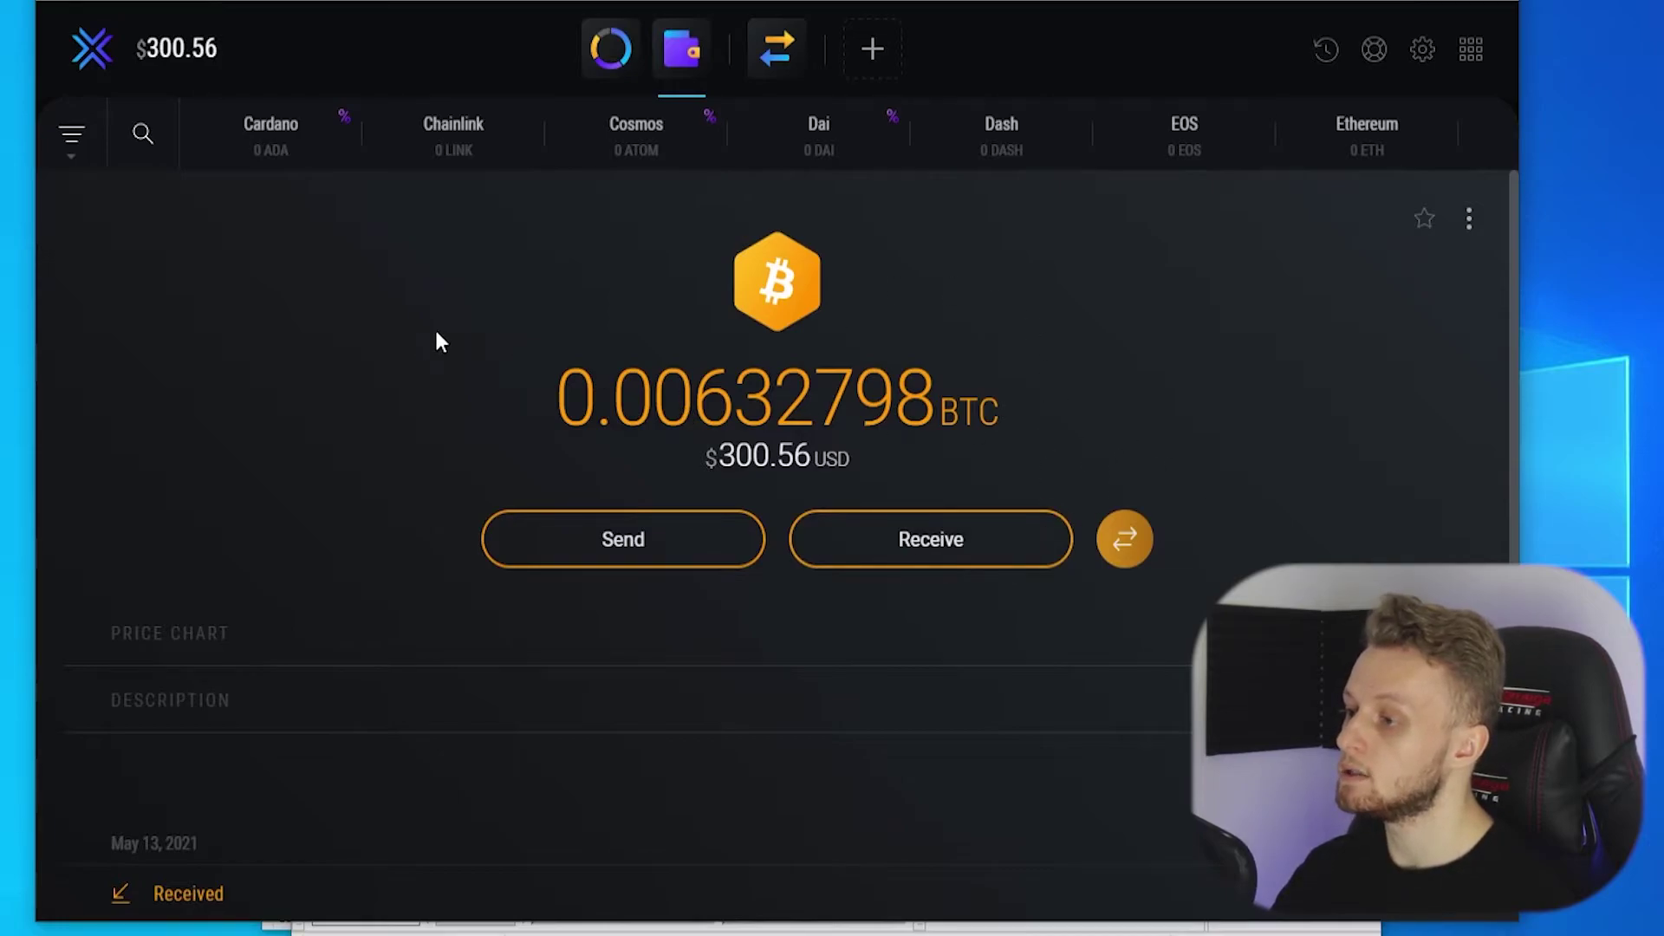
scroll(382, 413, "down", 4)
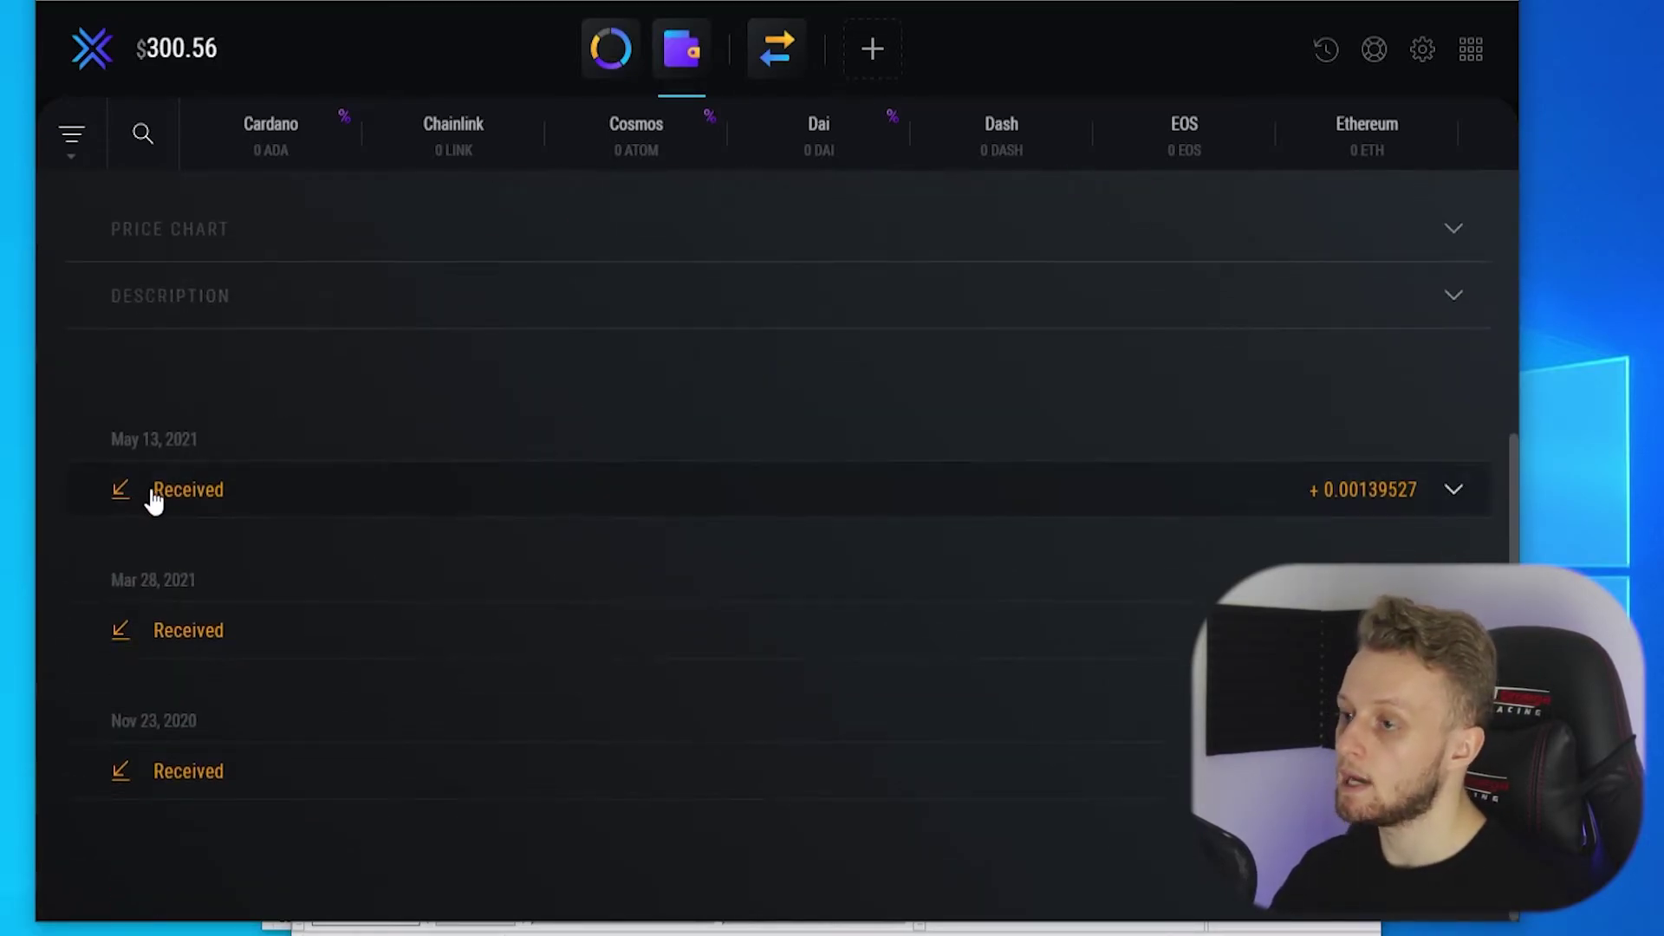
scroll(550, 358, "up", 2)
scroll(549, 358, "up", 2)
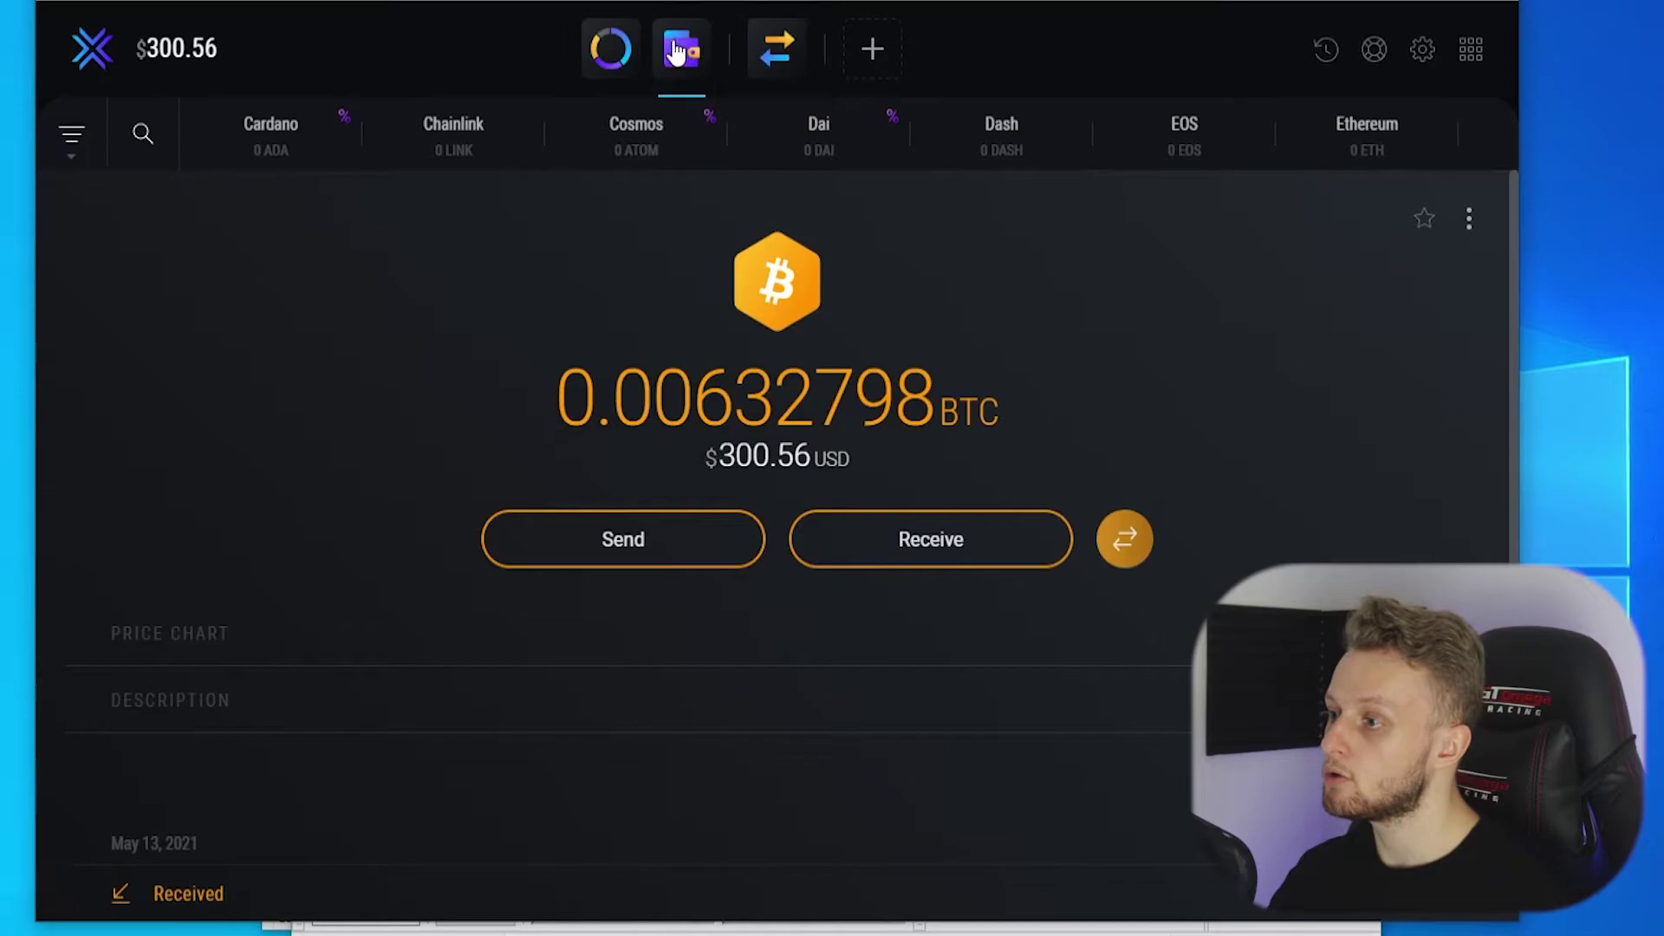
left_click(612, 54)
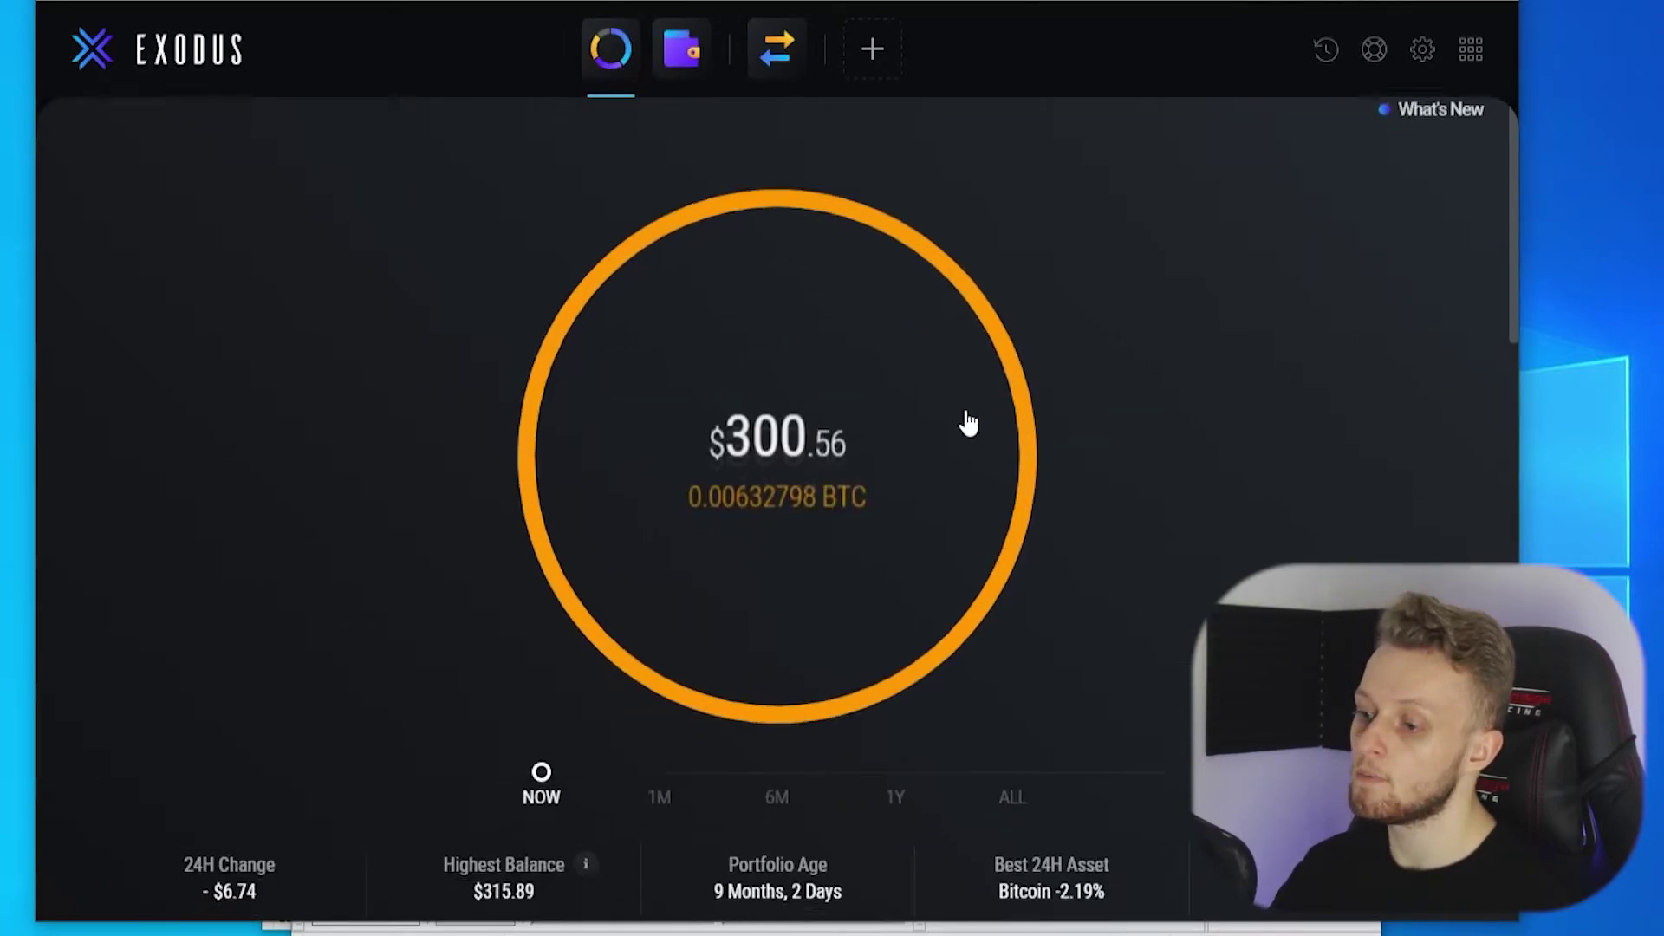
scroll(995, 431, "down", 5)
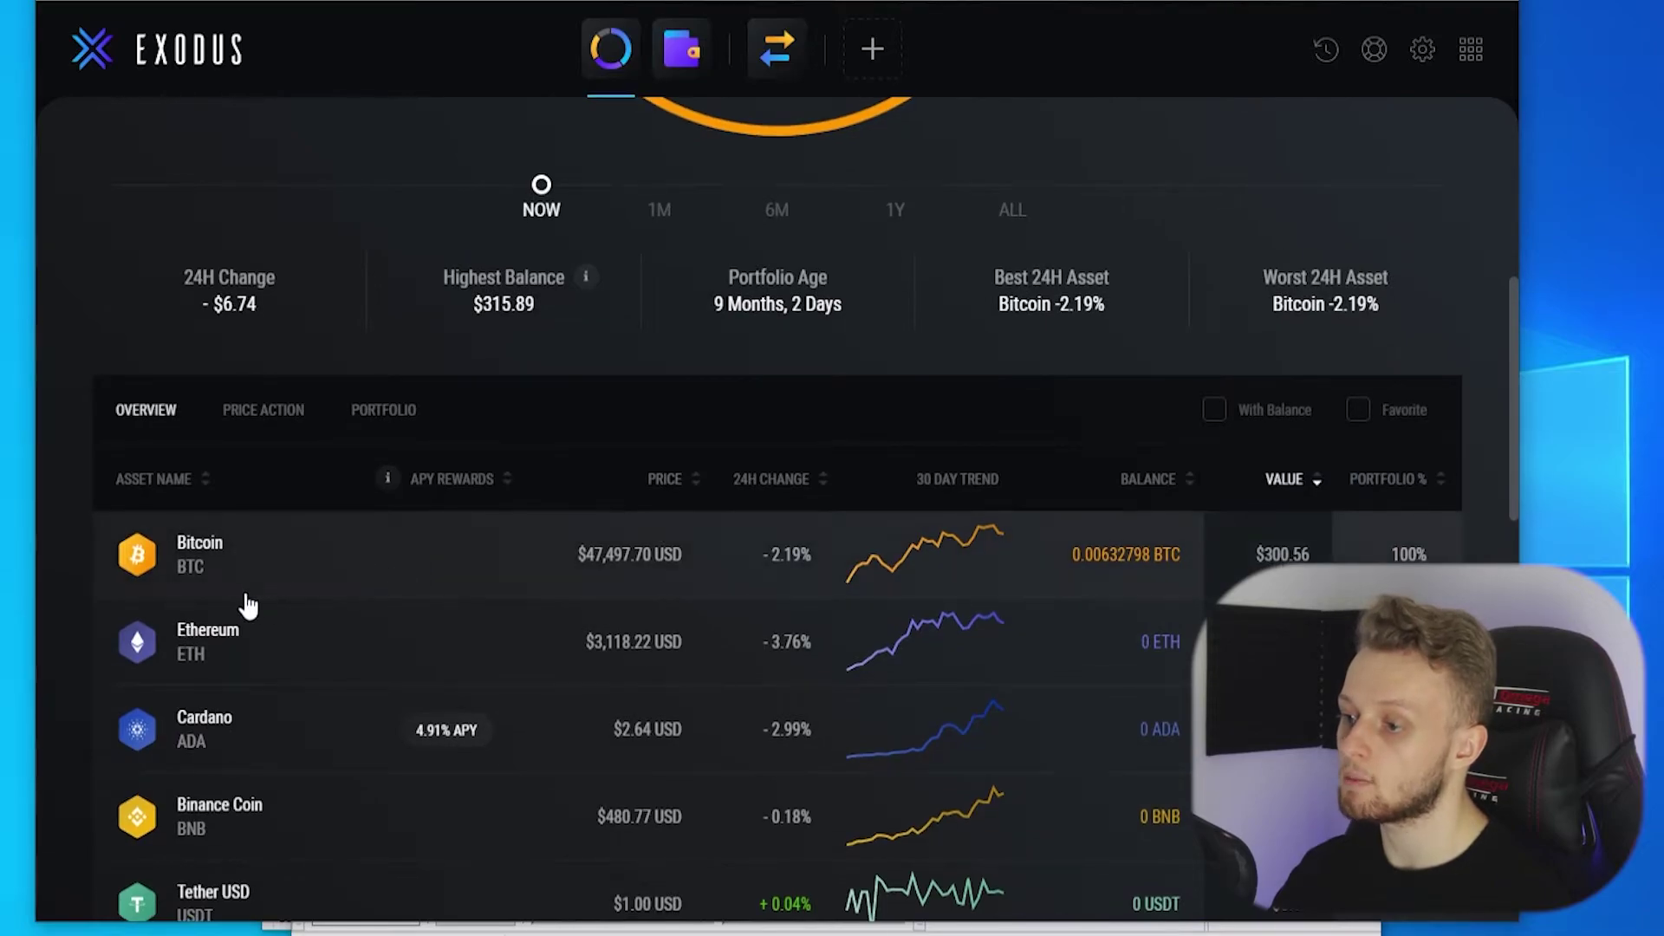
left_click(289, 579)
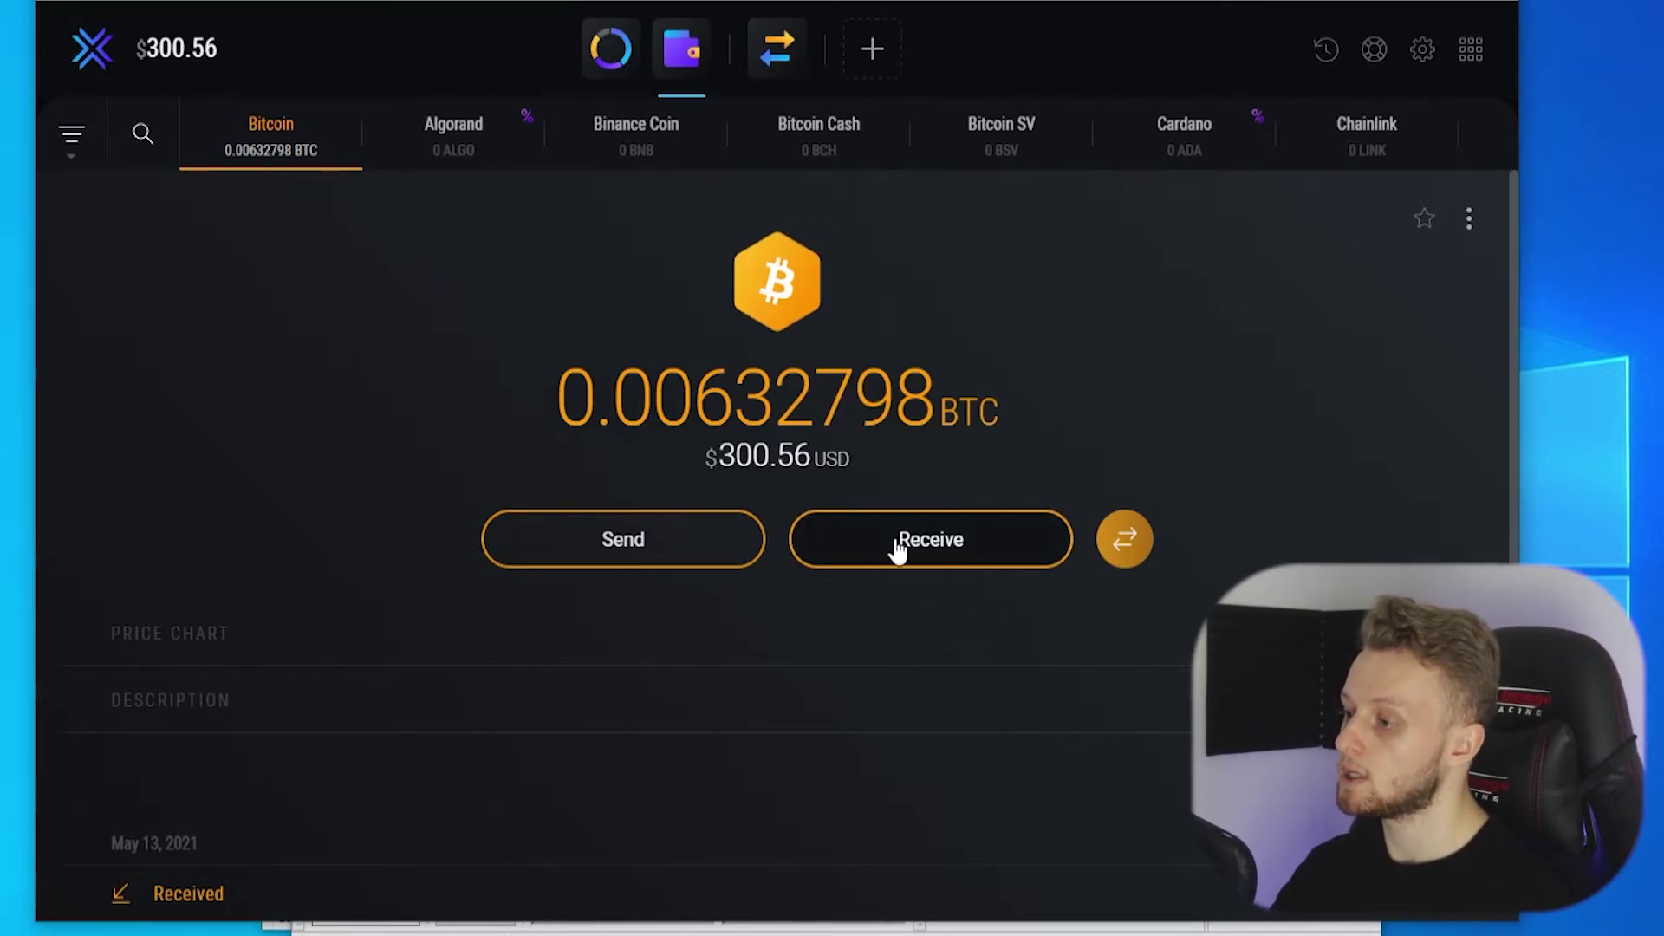
Step: Copy the Exodus Bitcoin receive address to the clipboard twice, closing the address panel each time
left_click(886, 554)
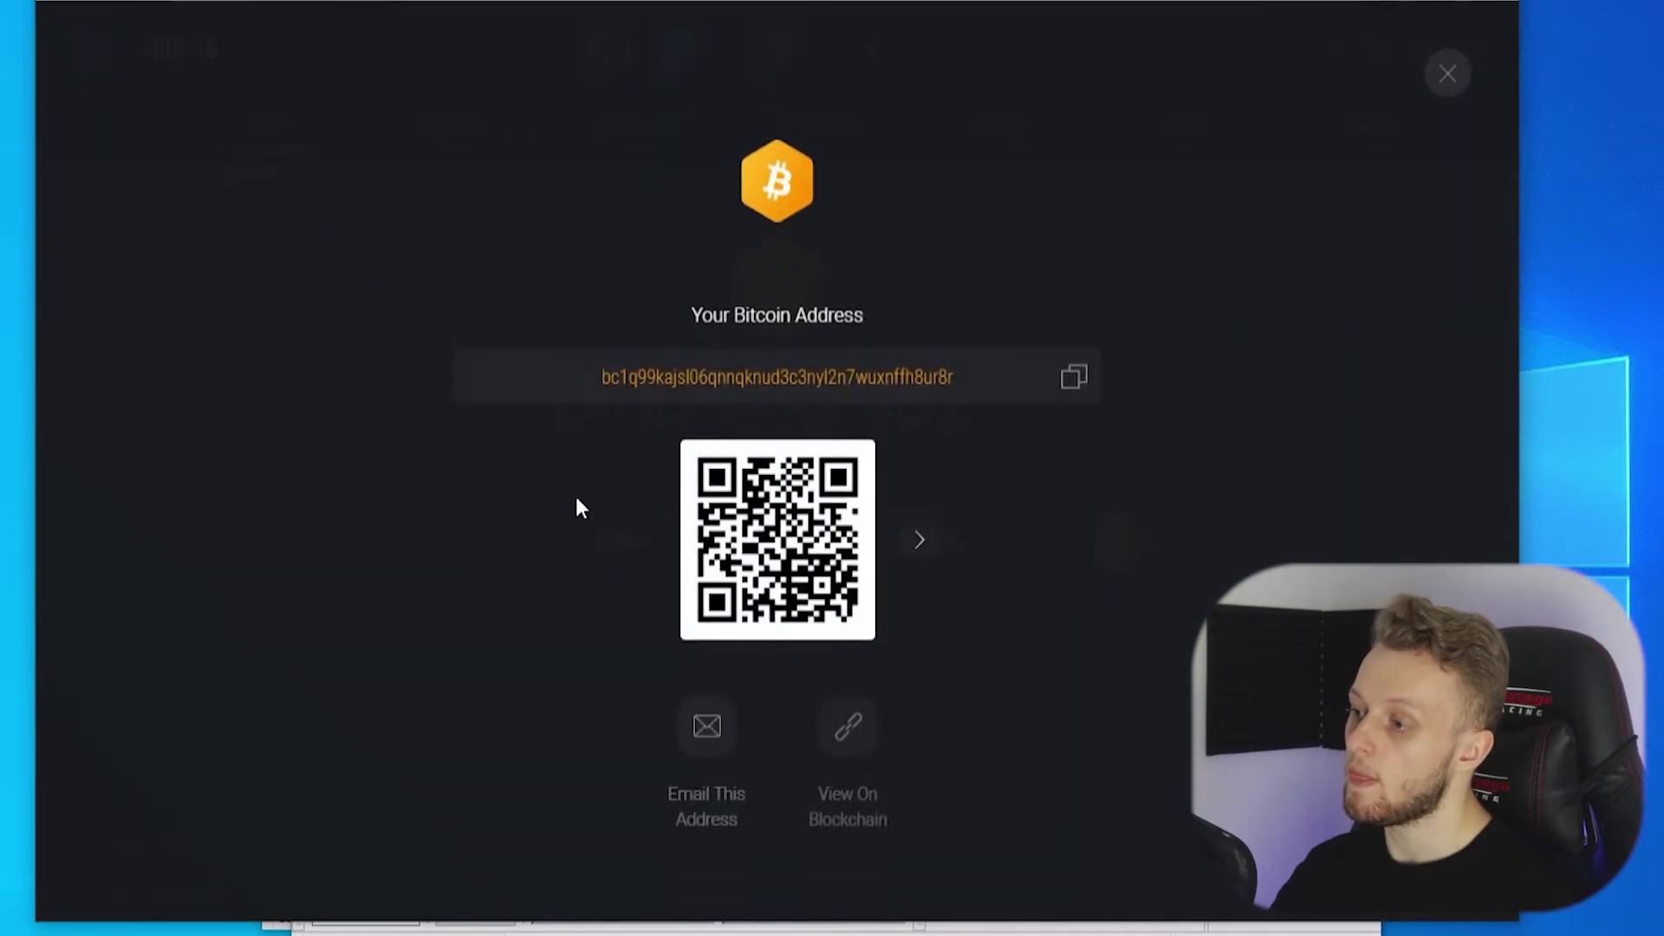
left_click(1076, 381)
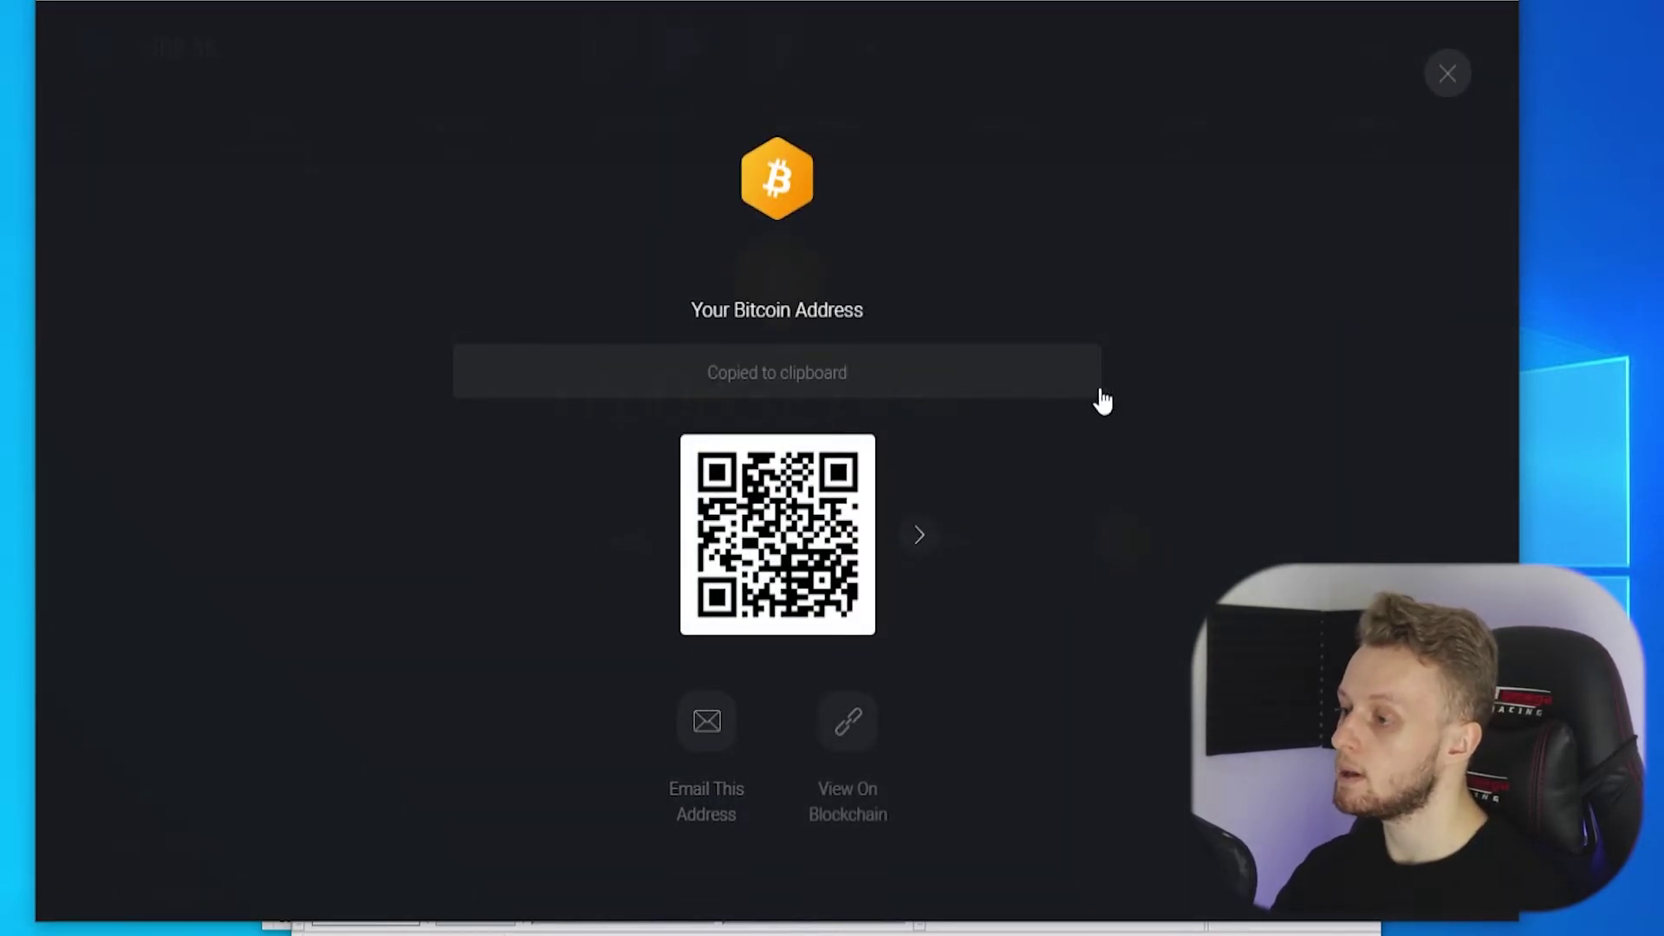
left_click(1447, 69)
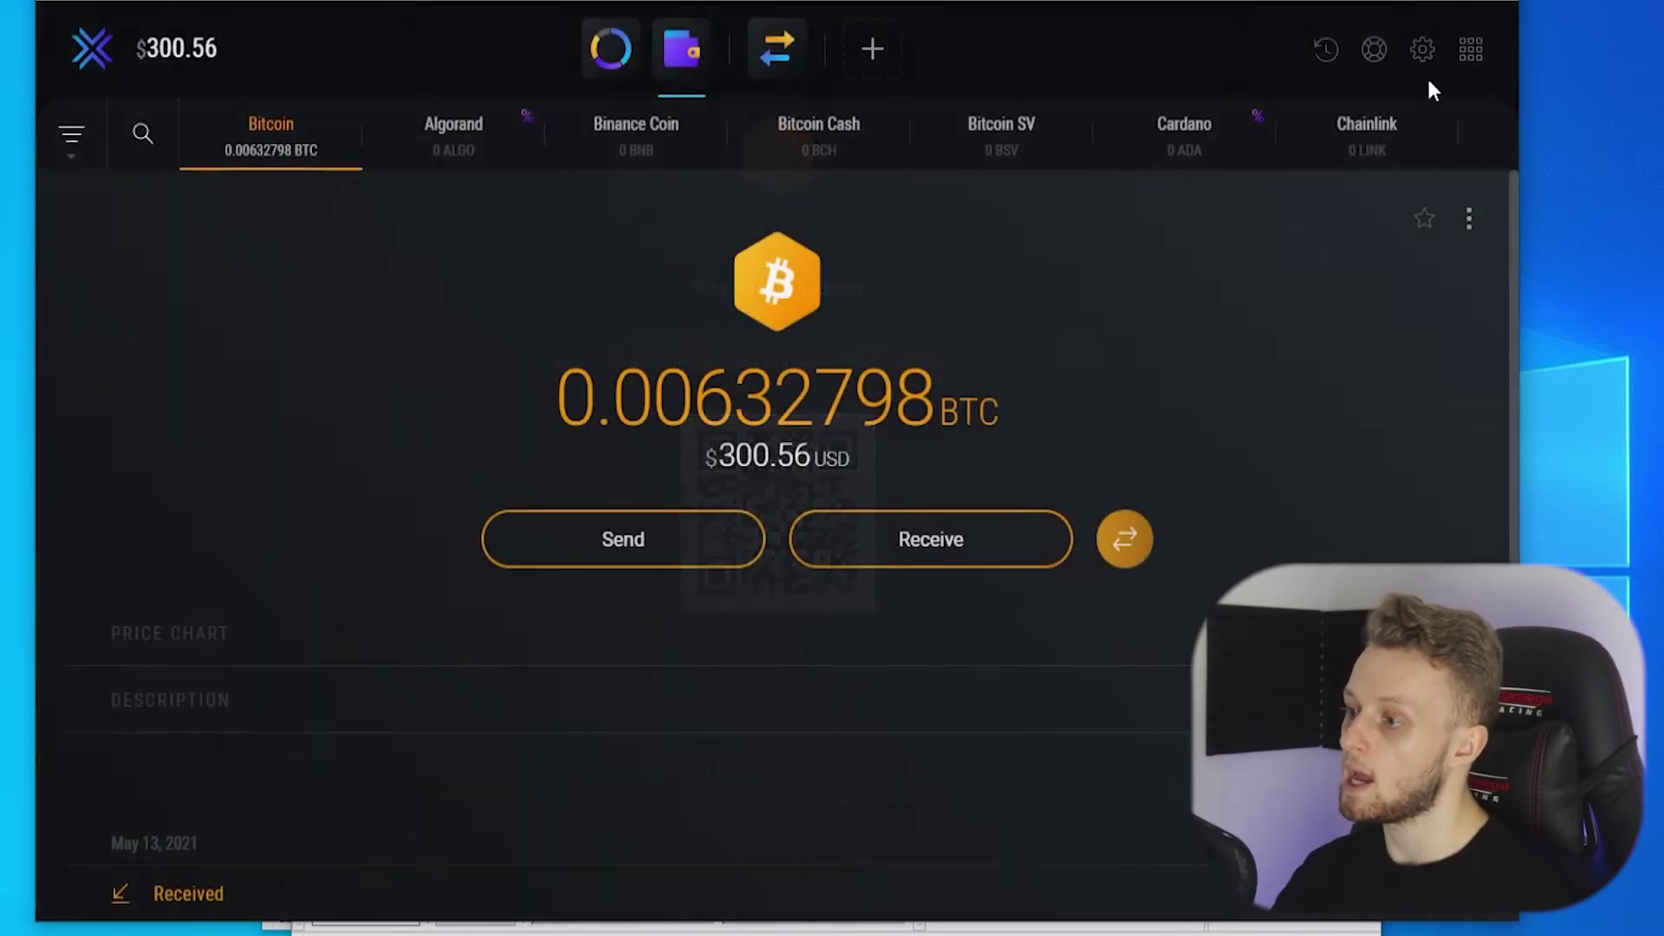
left_click(1037, 572)
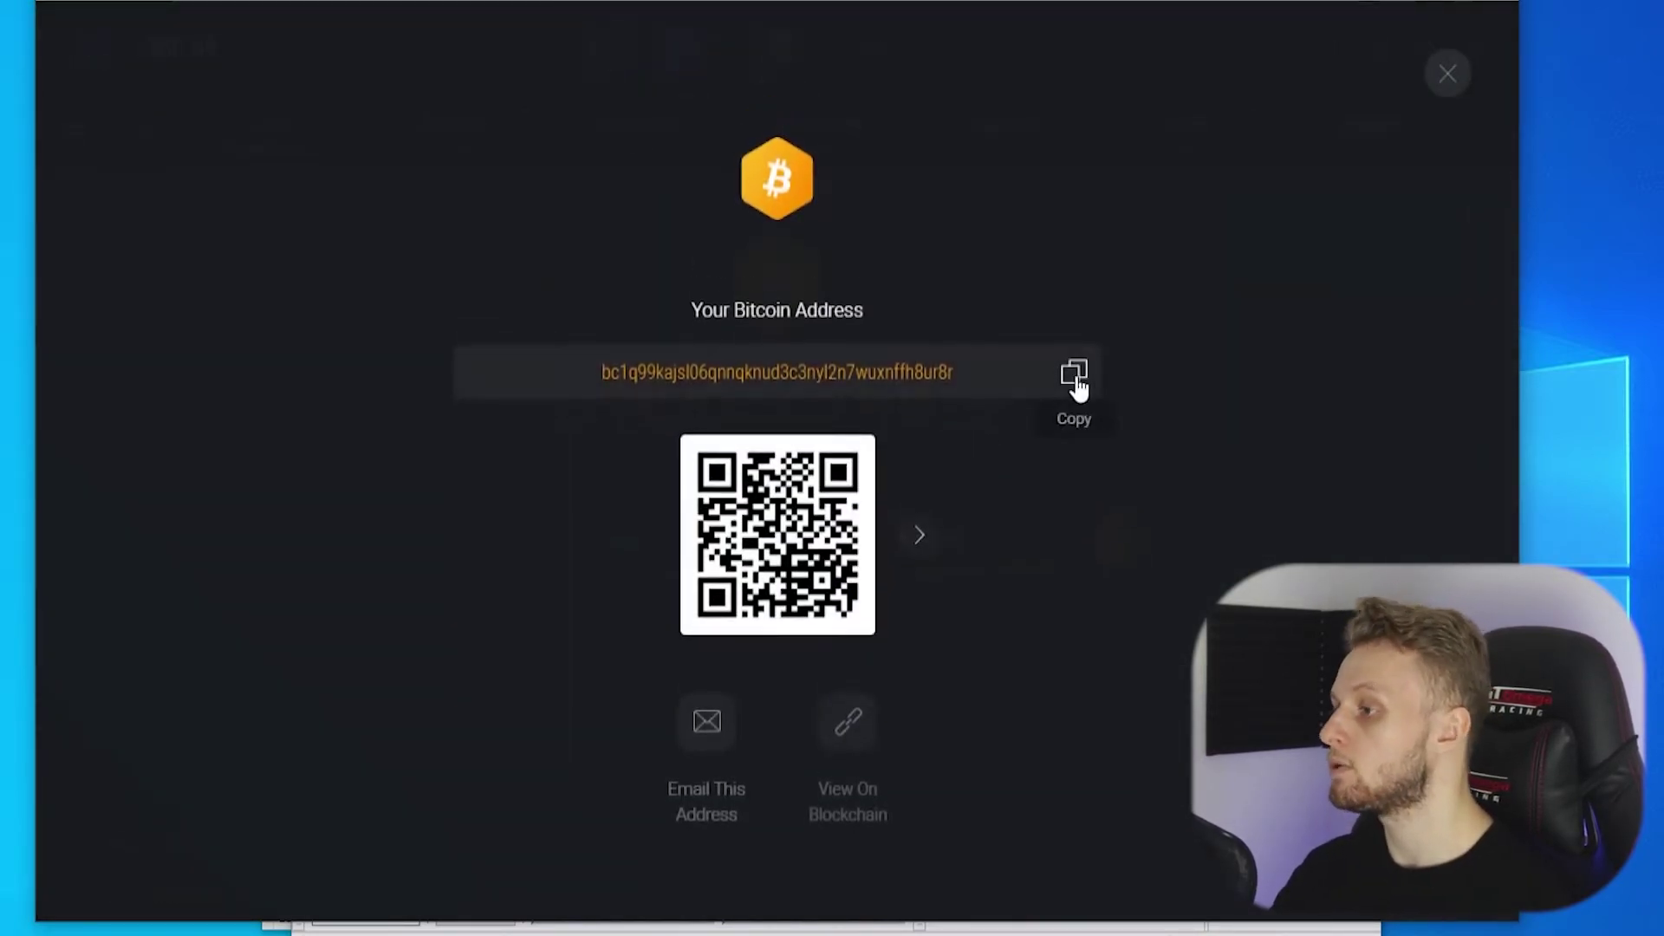
left_click(1076, 386)
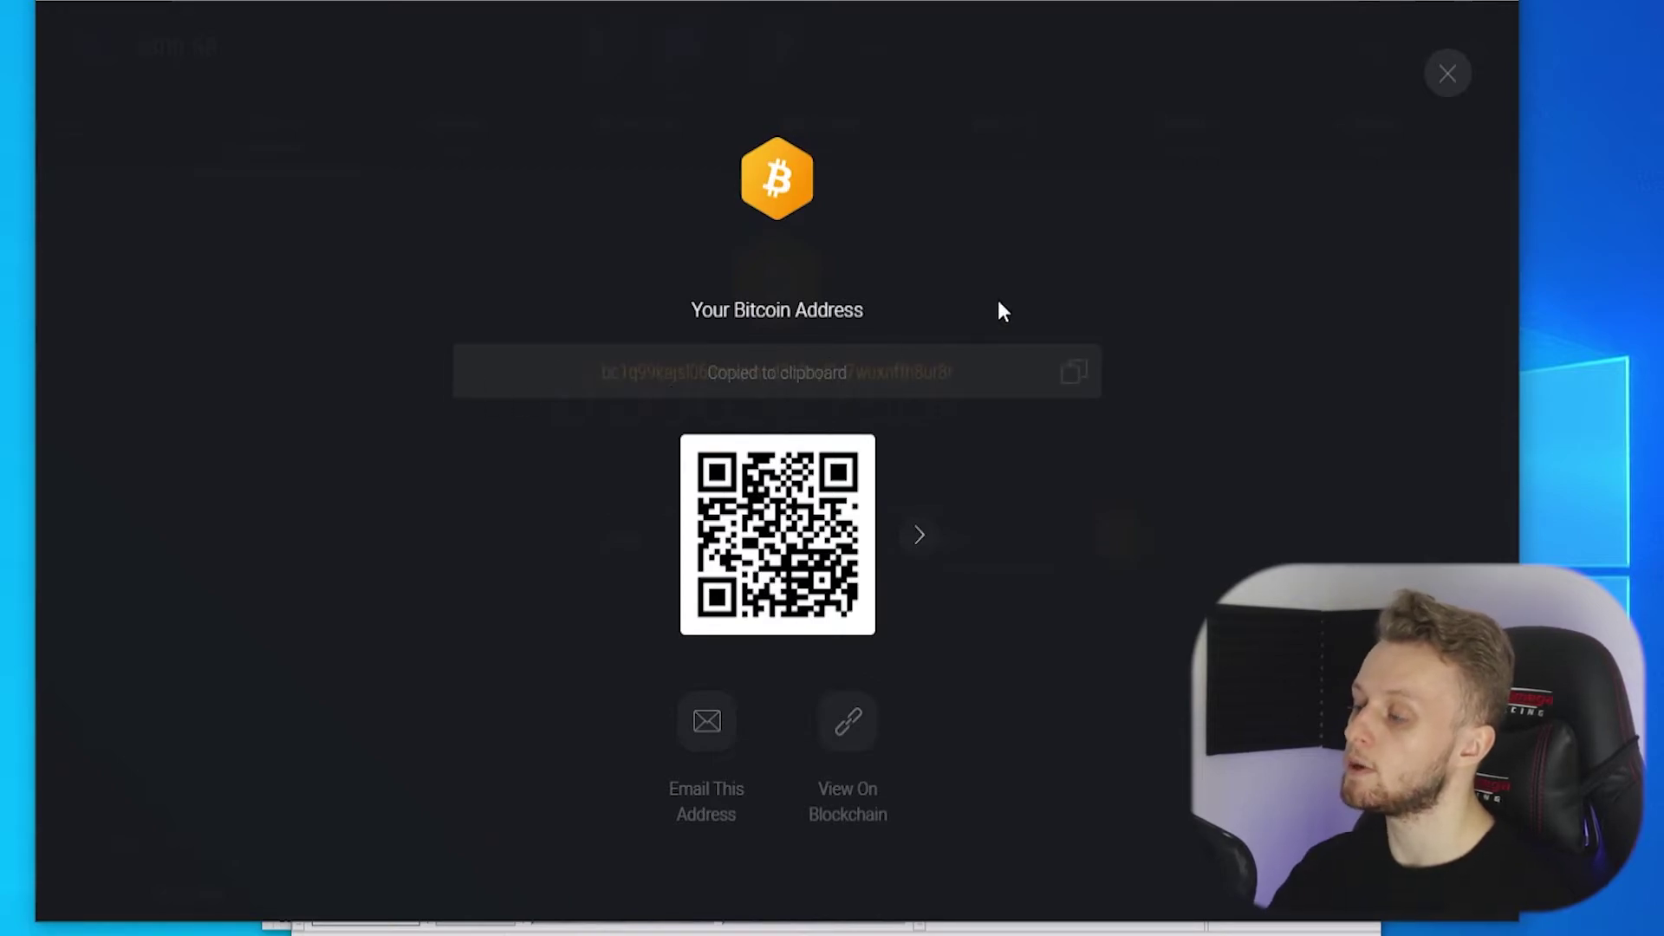
left_click(1438, 77)
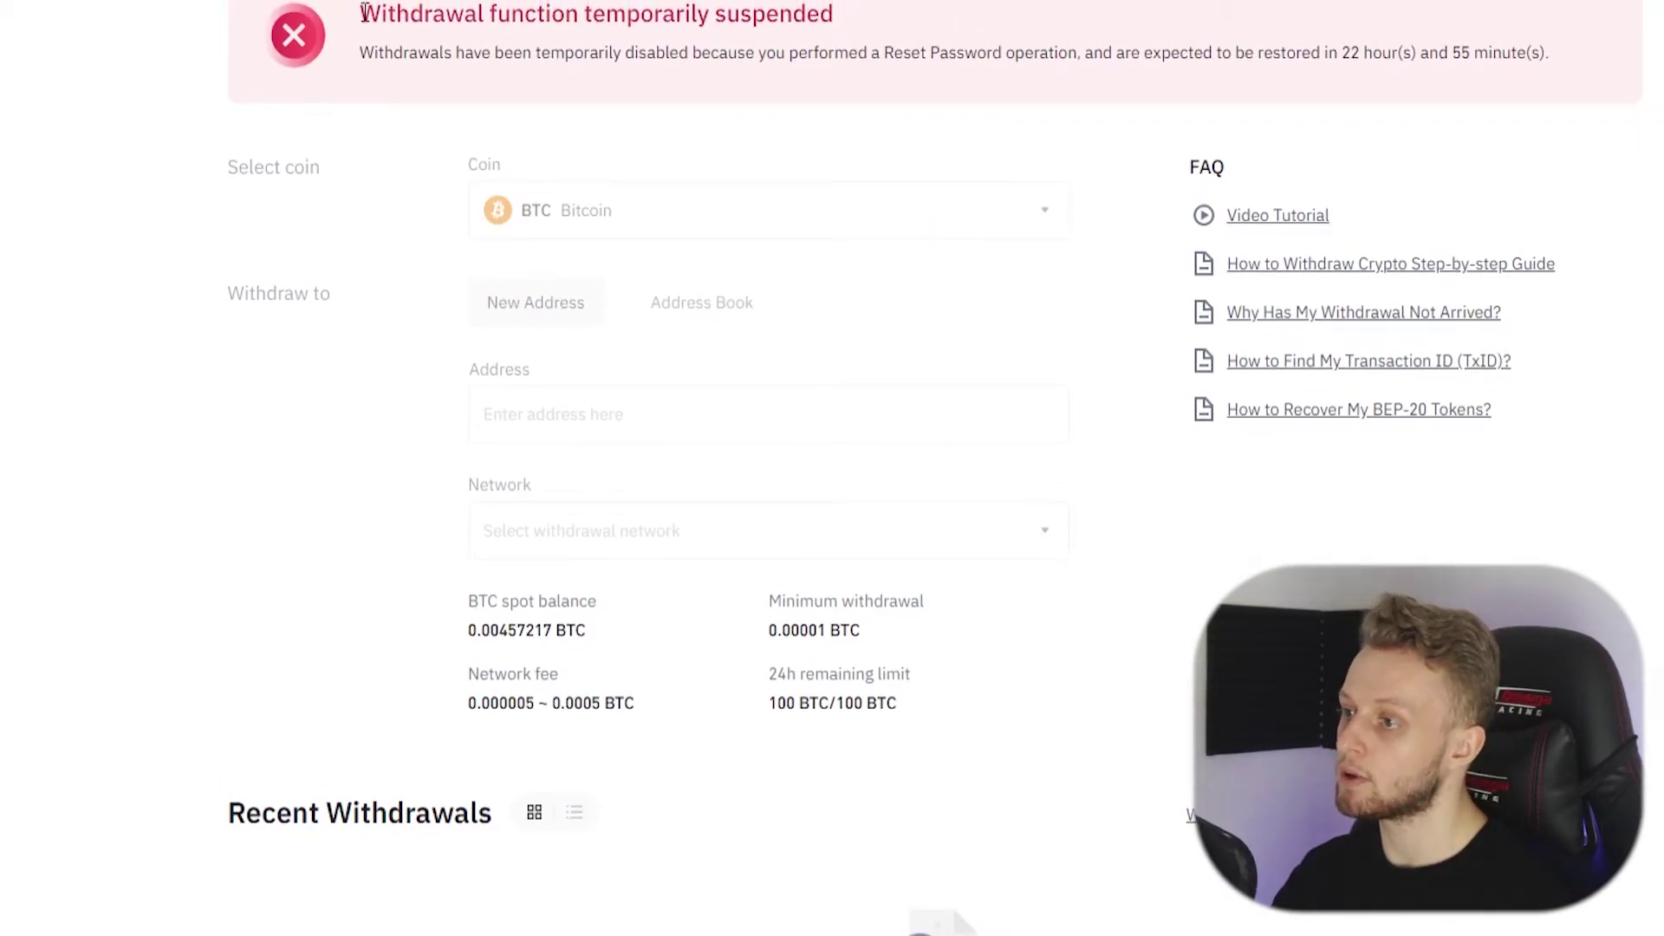
left_click_drag(365, 12, 958, 26)
left_click(873, 26)
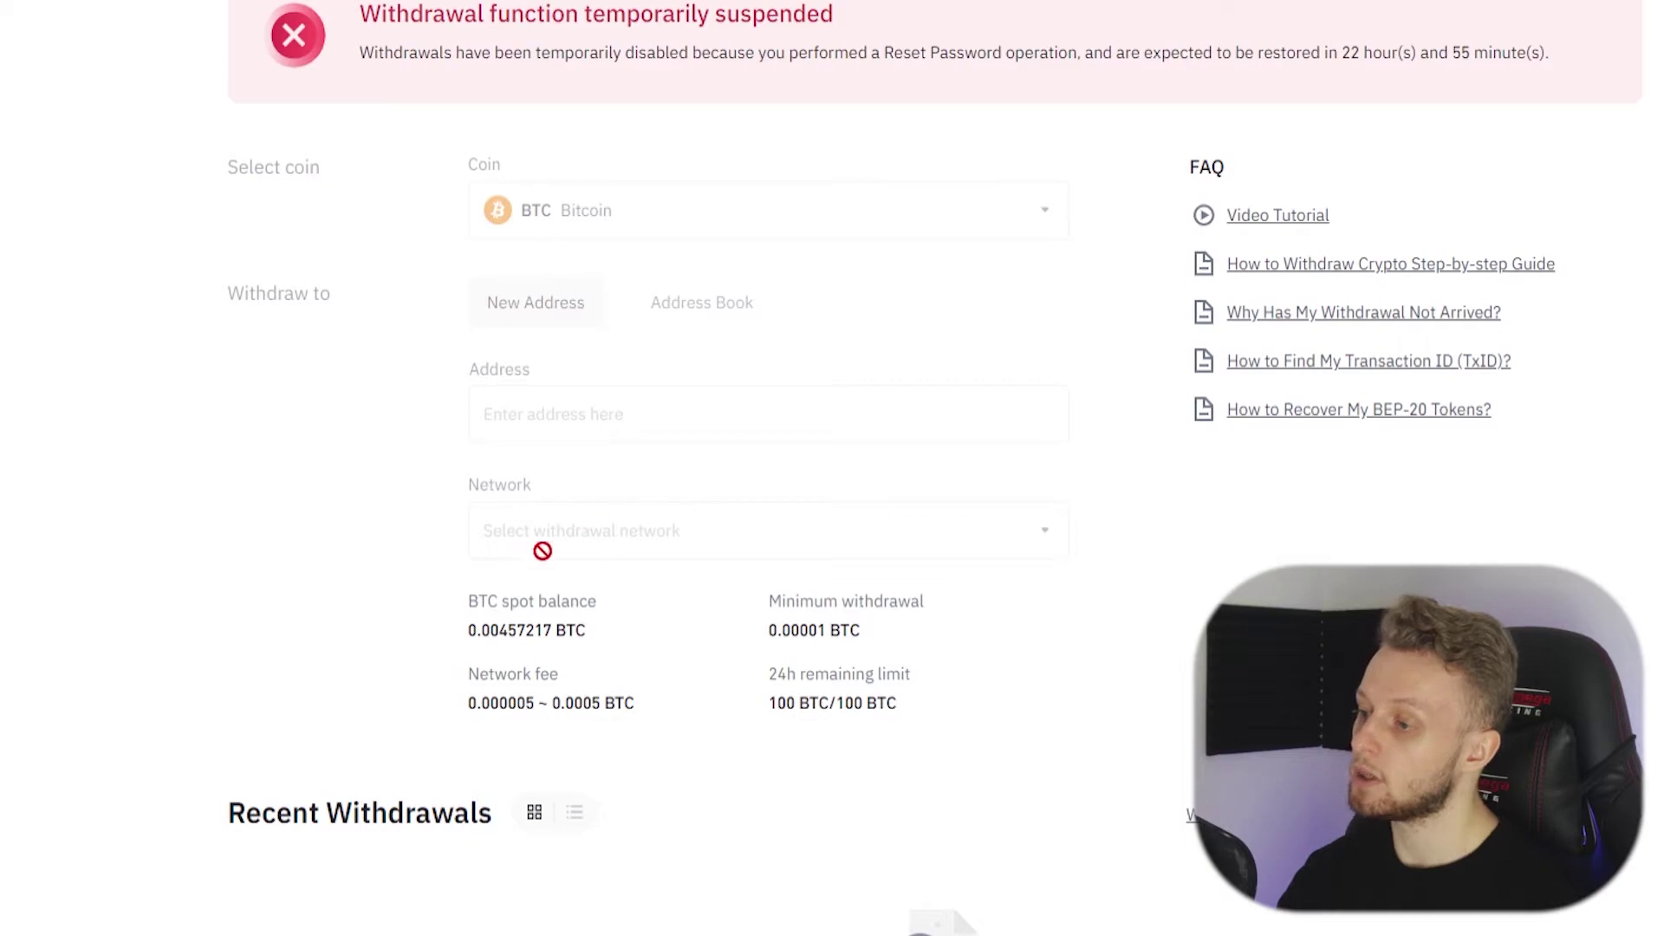
scroll(506, 574, "down", 1)
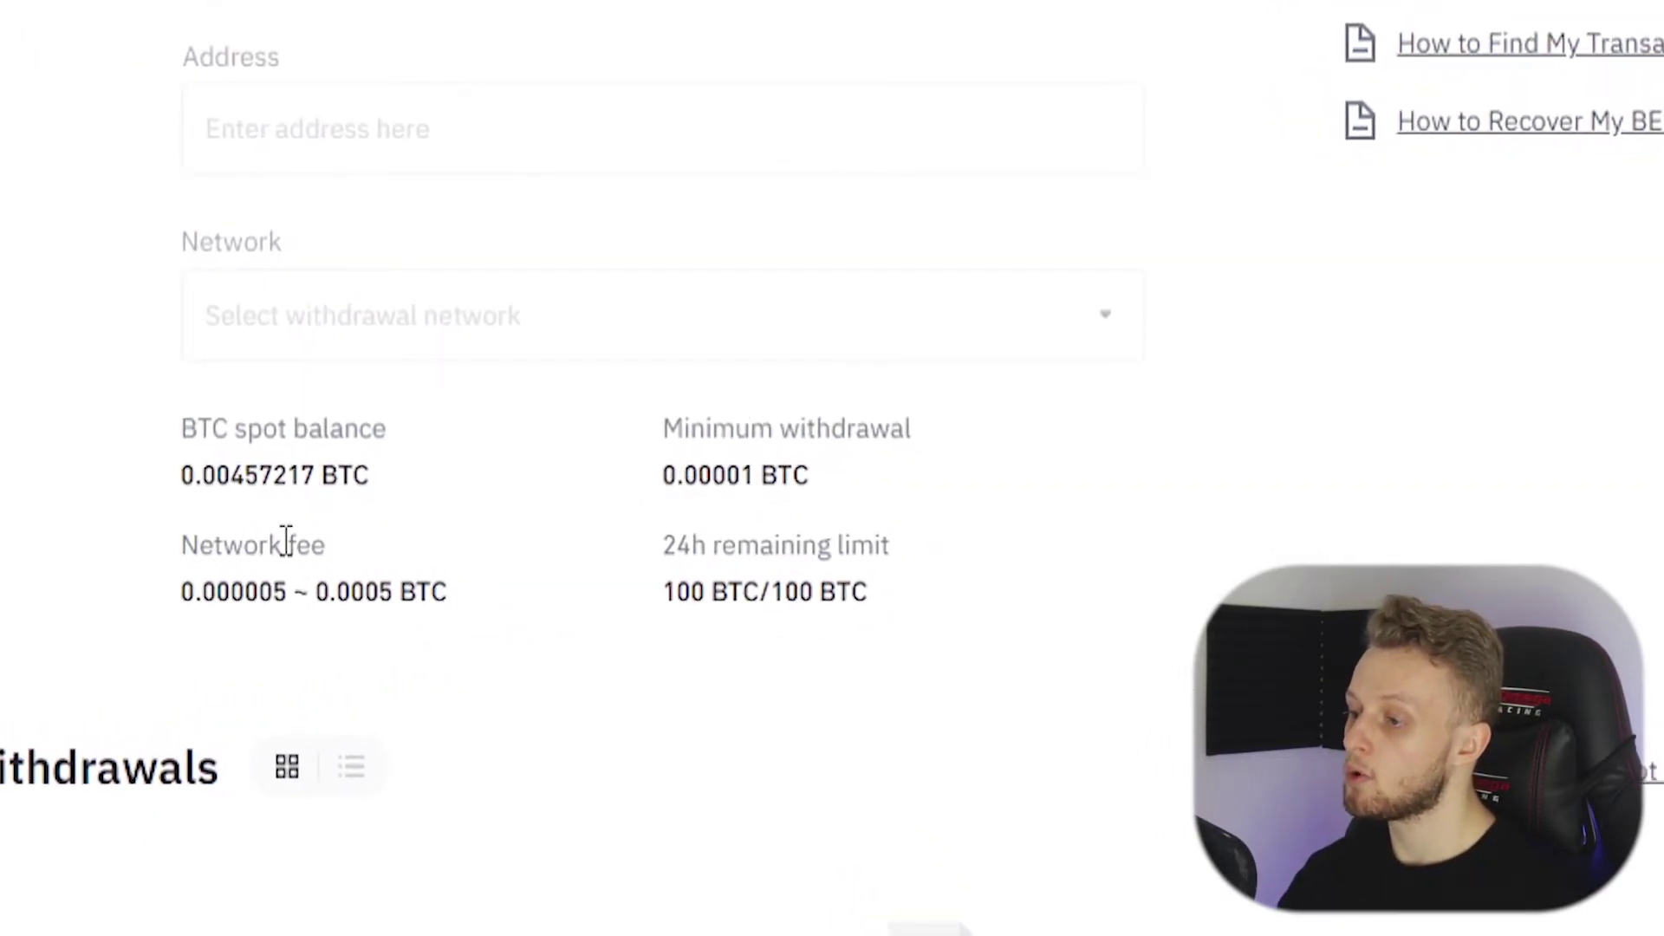
left_click_drag(185, 548, 465, 595)
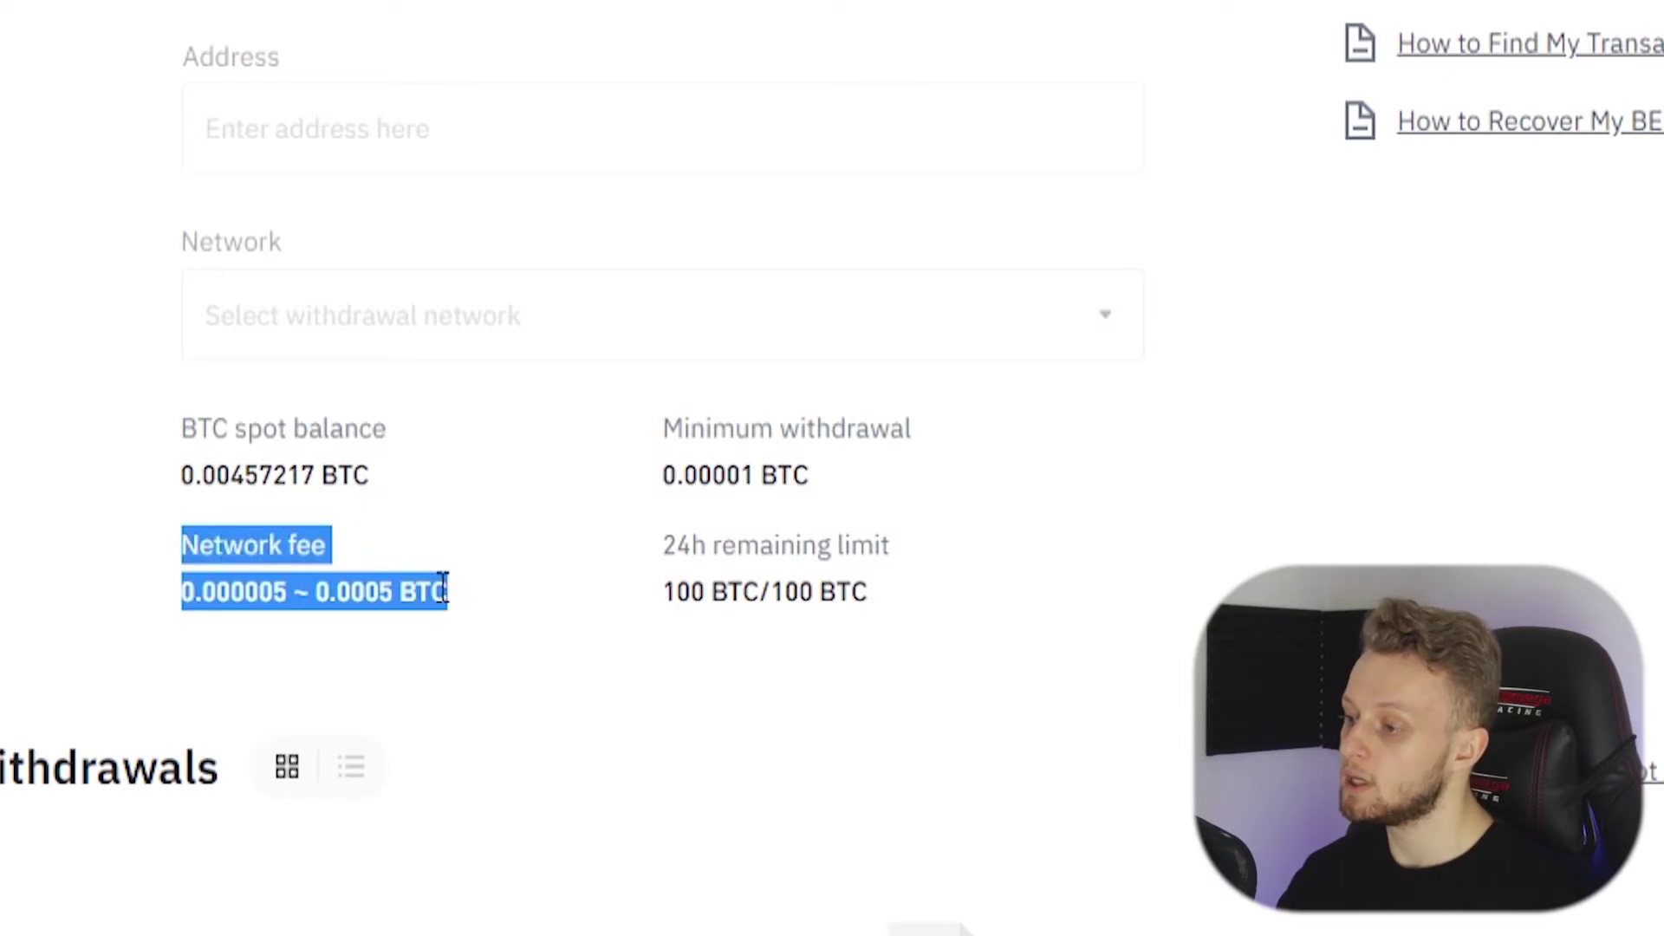
left_click(444, 589)
left_click_drag(669, 428, 919, 477)
left_click(810, 482)
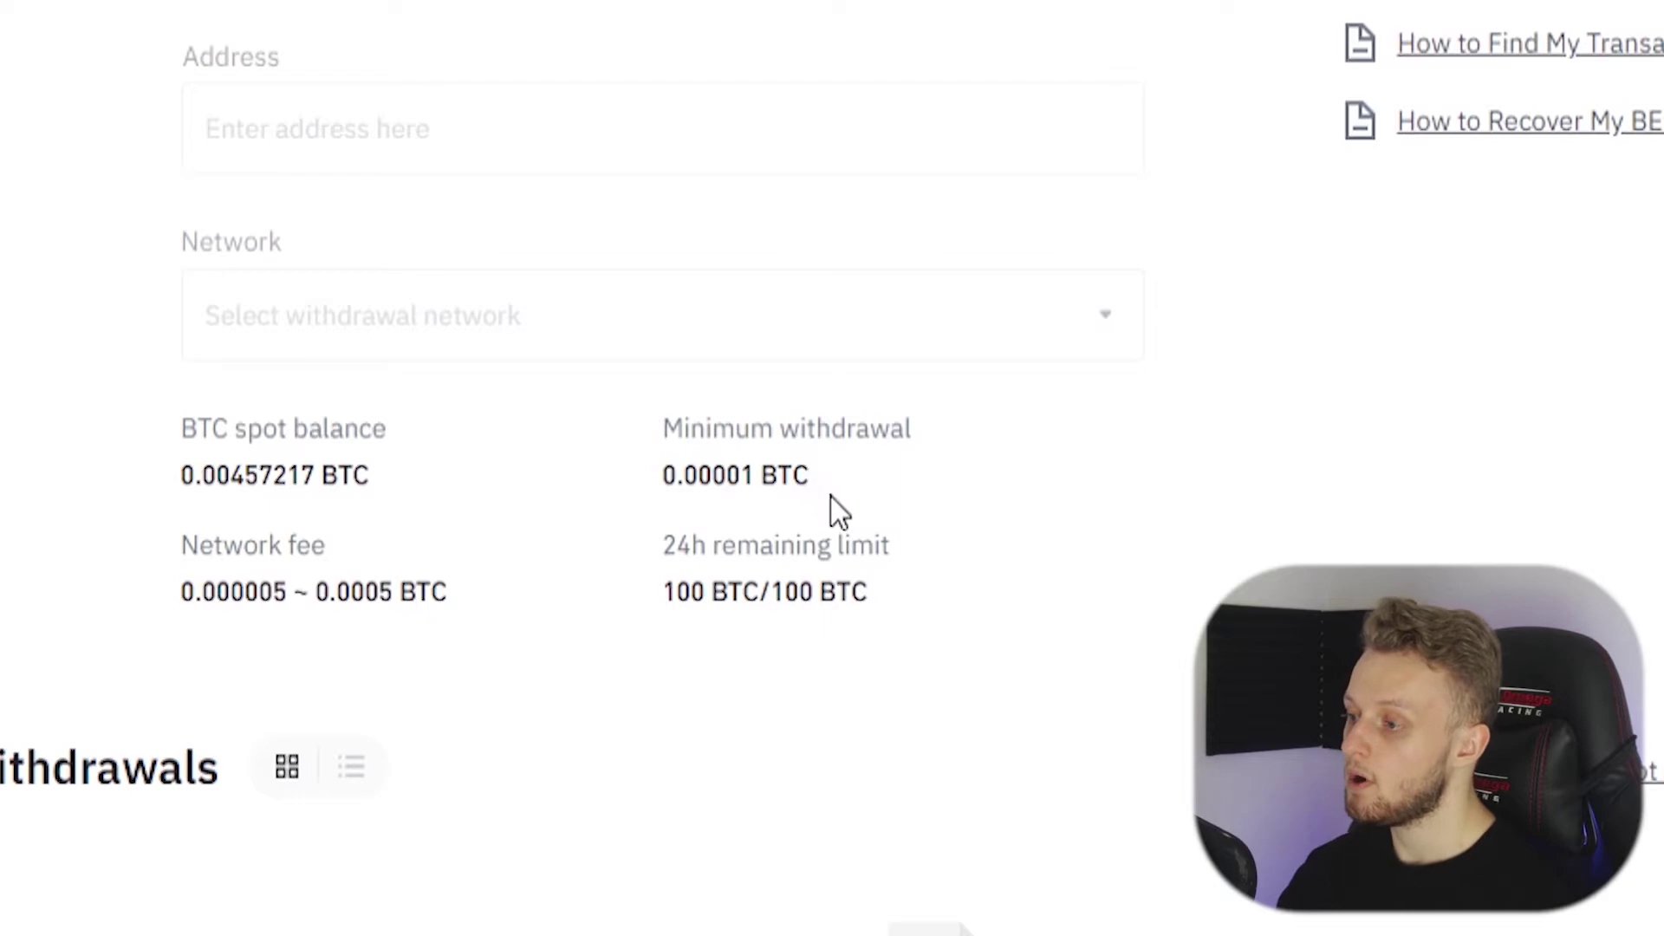
left_click_drag(806, 475, 654, 439)
left_click(675, 431)
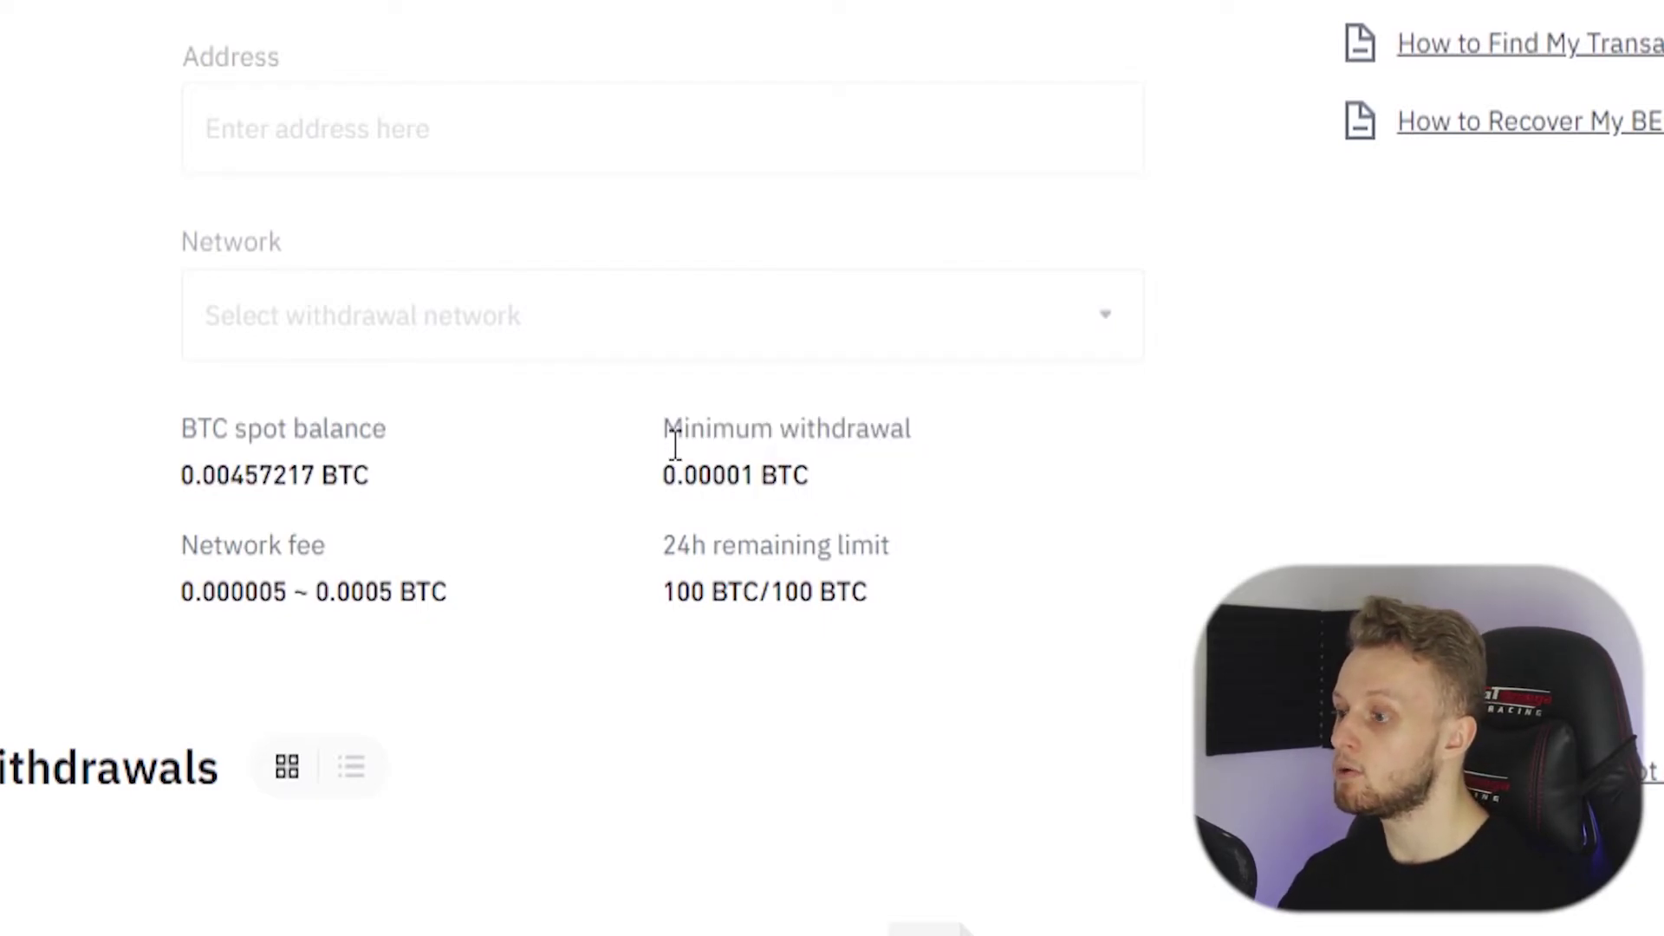
scroll(555, 546, "up", 2)
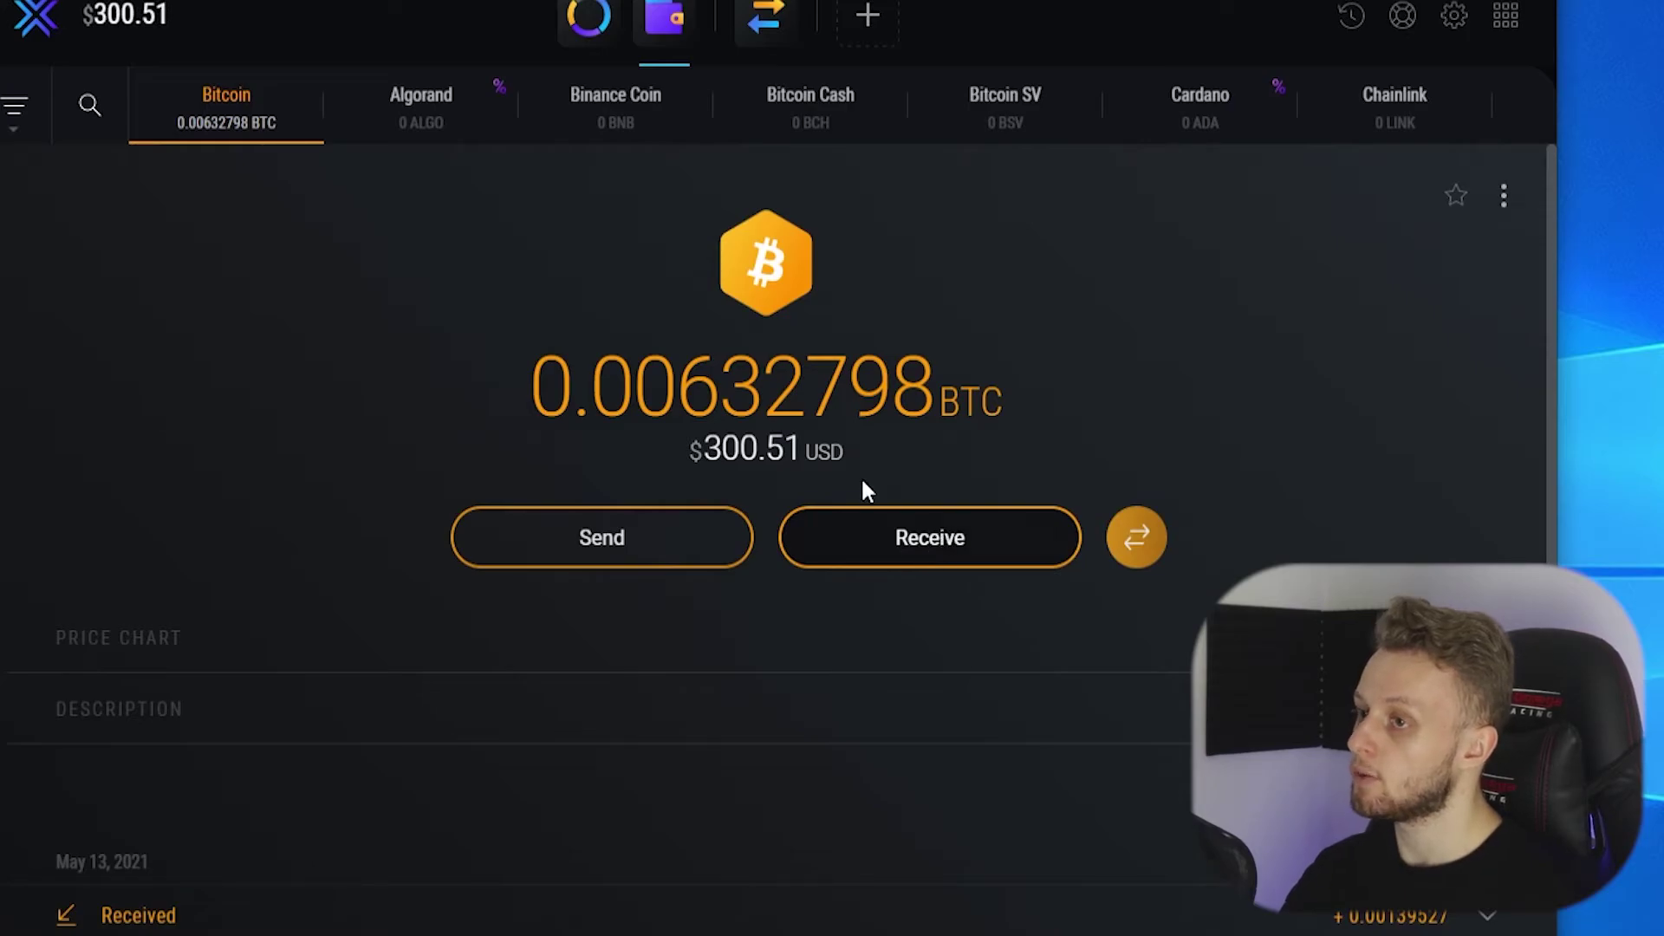
Step: Copy the Bitcoin receive address again and close the address panel
left_click(914, 551)
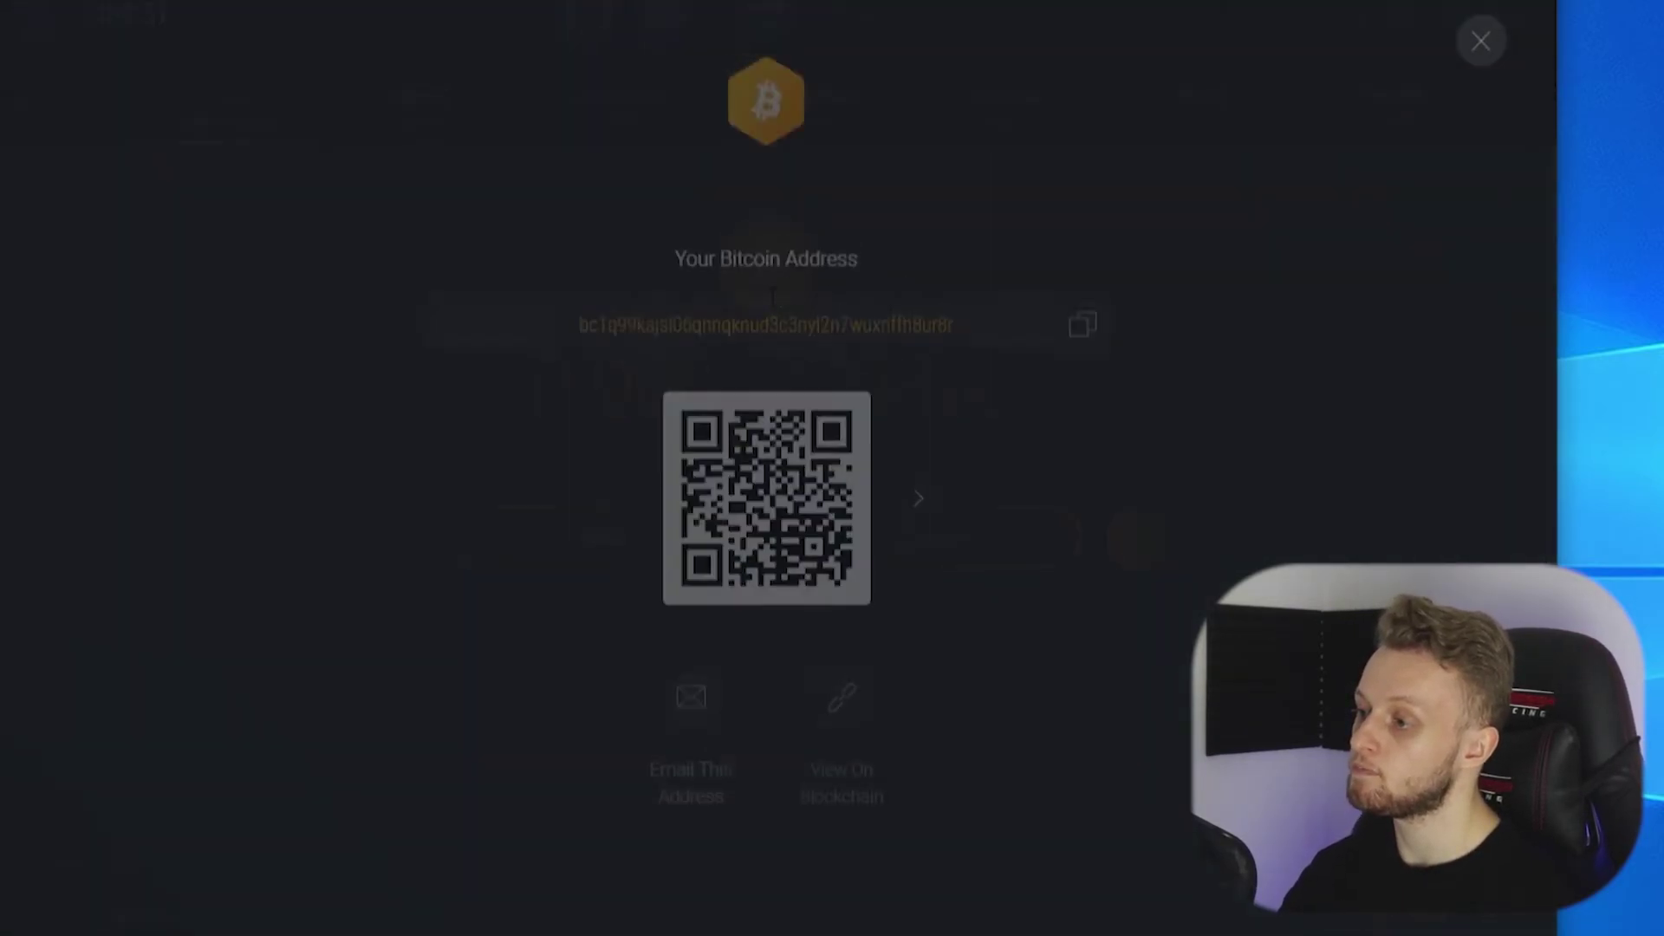
left_click(1094, 364)
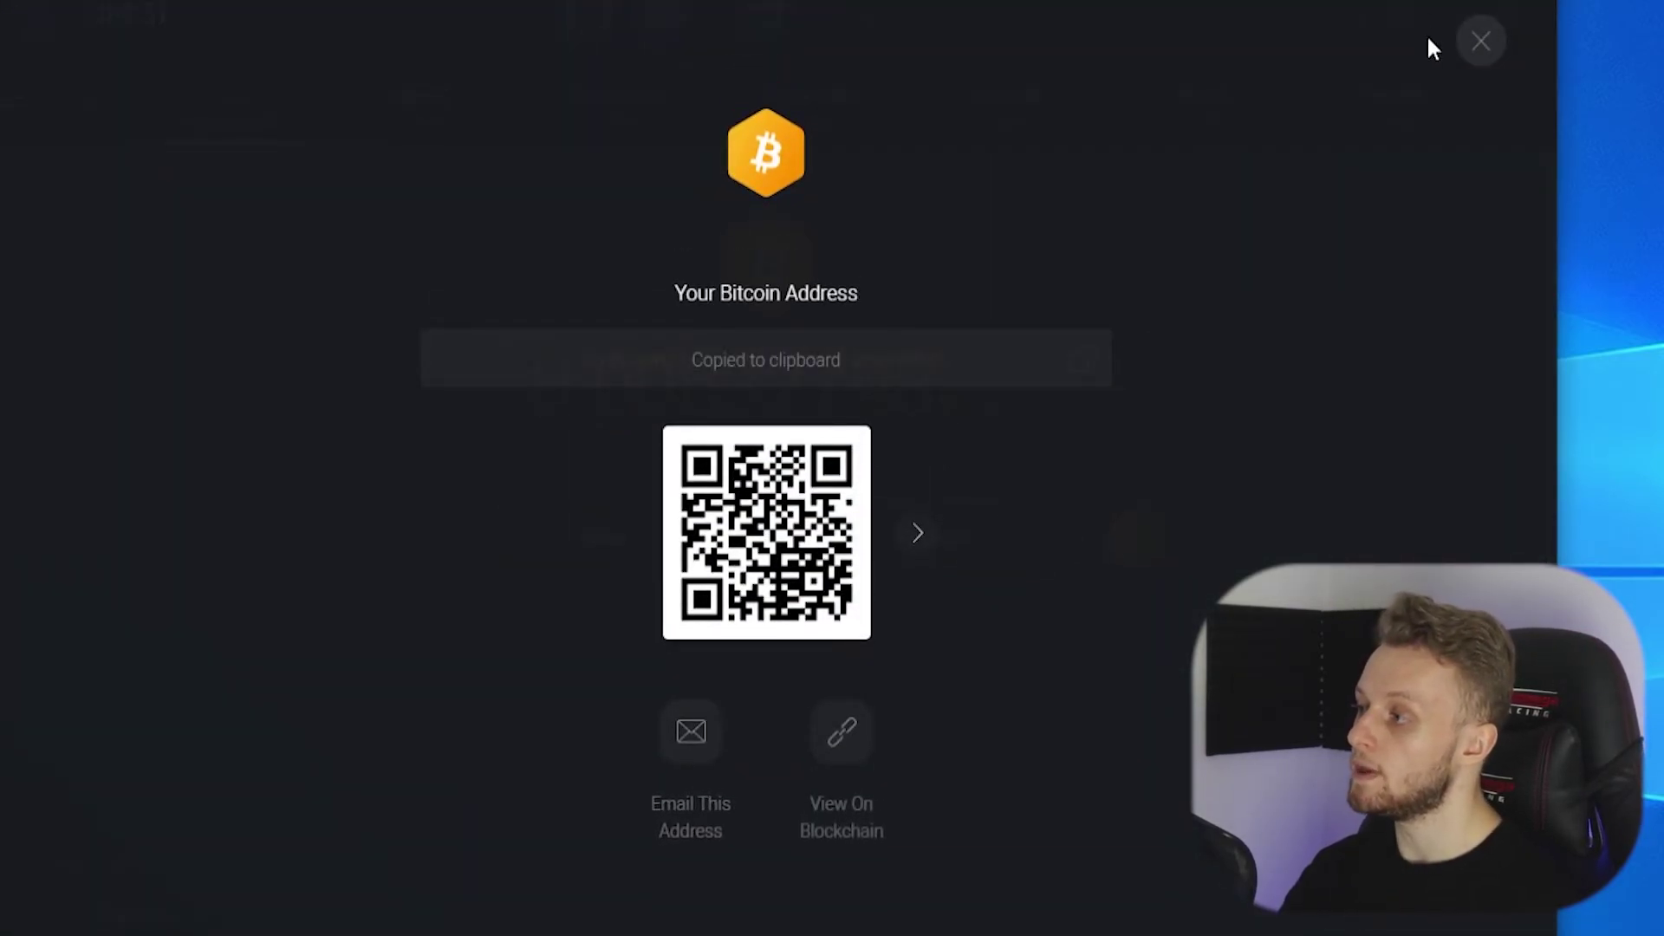
left_click(1482, 43)
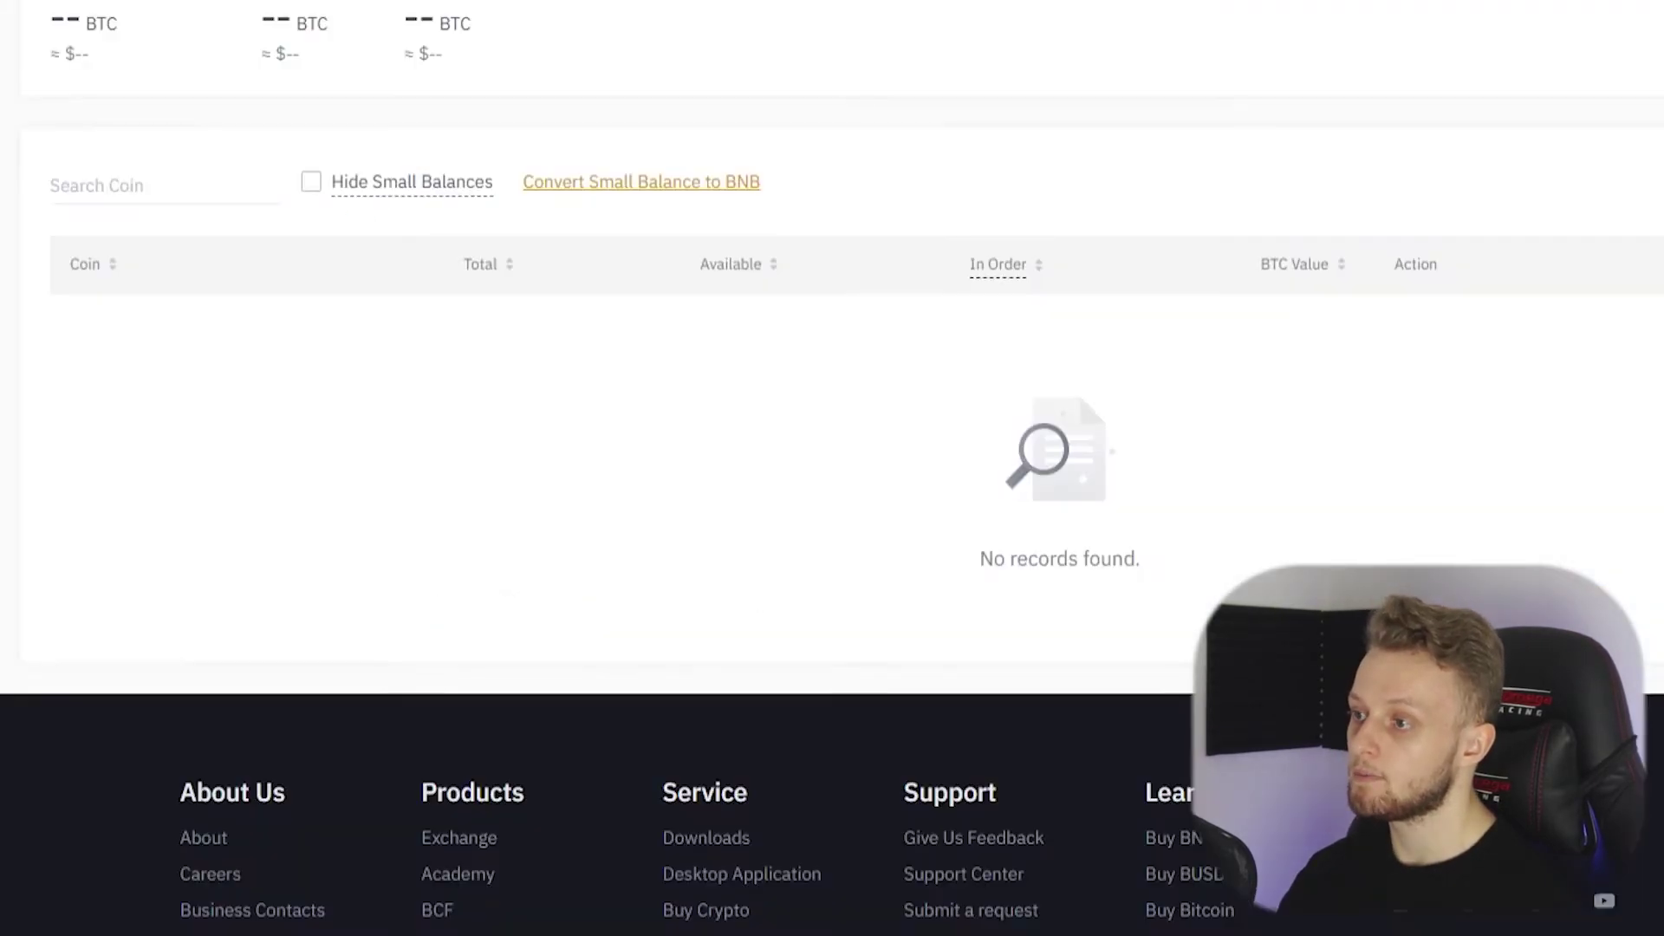
Step: Scroll to the ETH row in the spot wallet and start its withdrawal
scroll(607, 520, "up", 3)
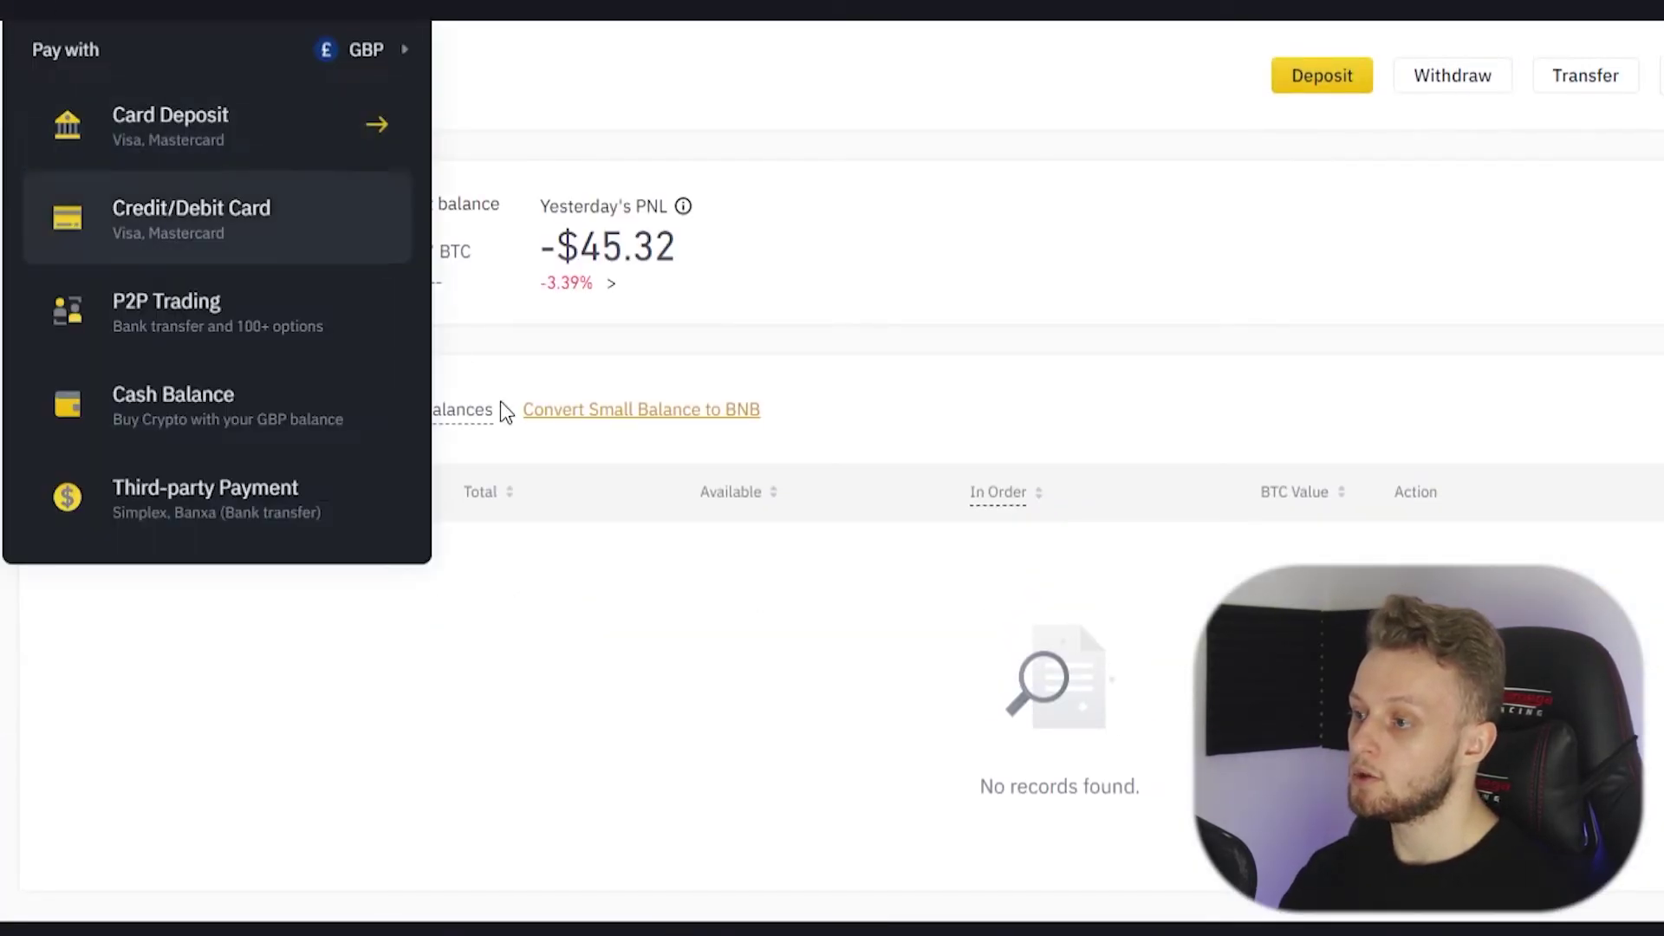
scroll(1089, 498, "down", 2)
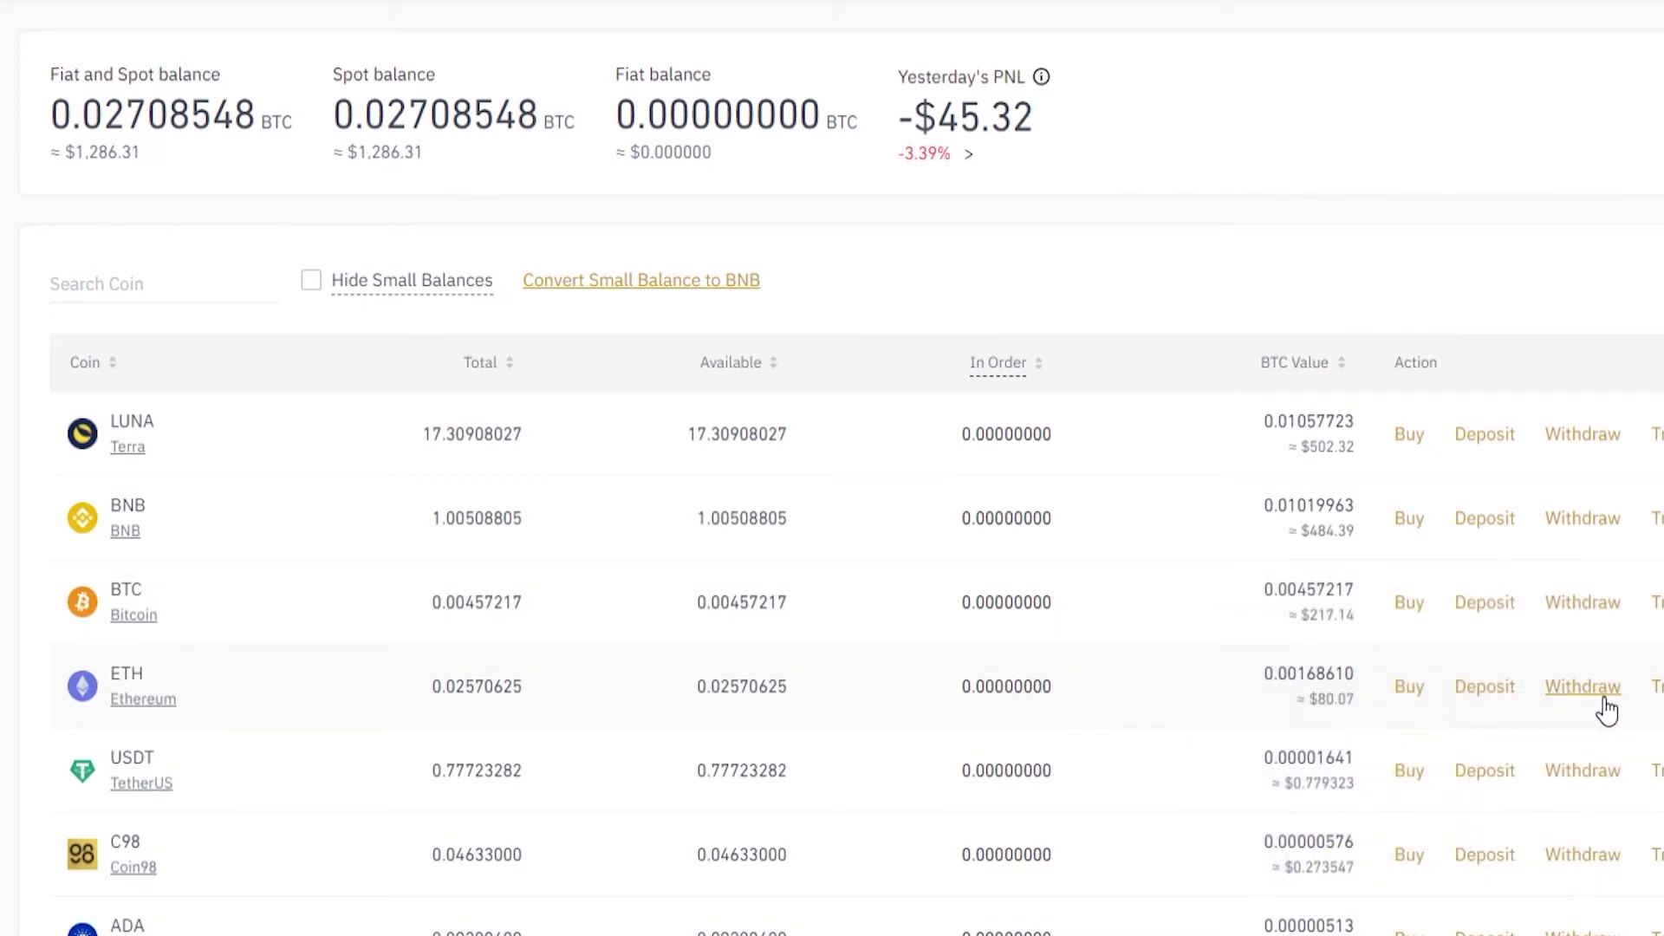
left_click(1593, 694)
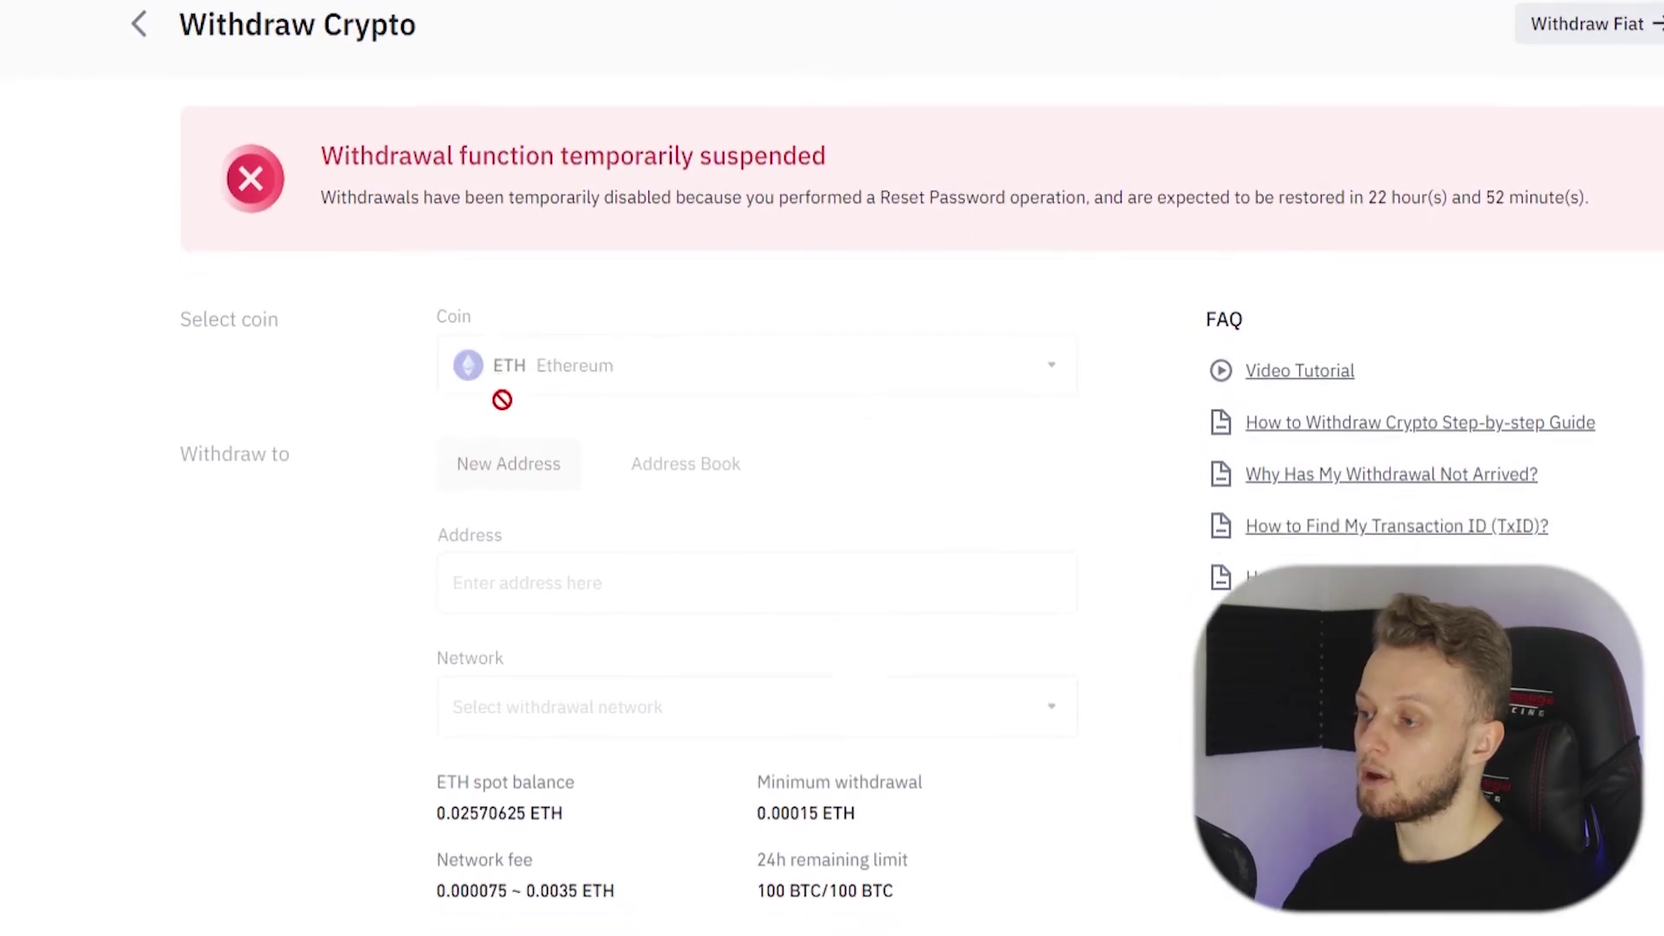
scroll(575, 271, "down", 3)
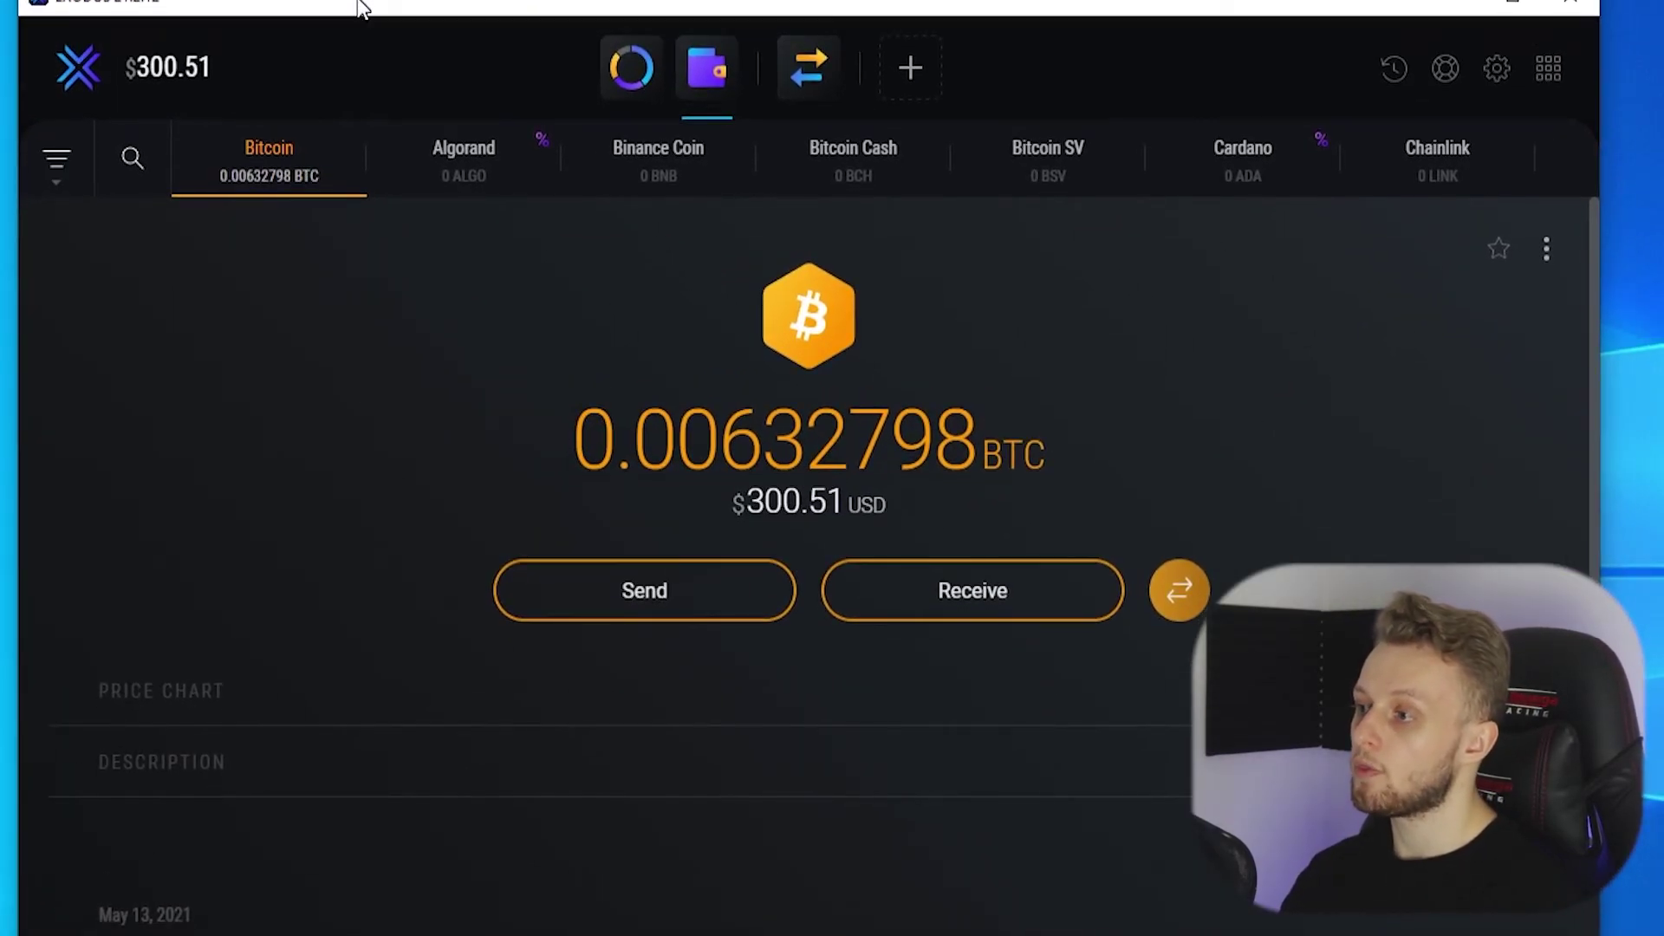
Step: Search Exodus assets for 'eth' and switch to the Ethereum wallet
left_click(134, 161)
type("eth")
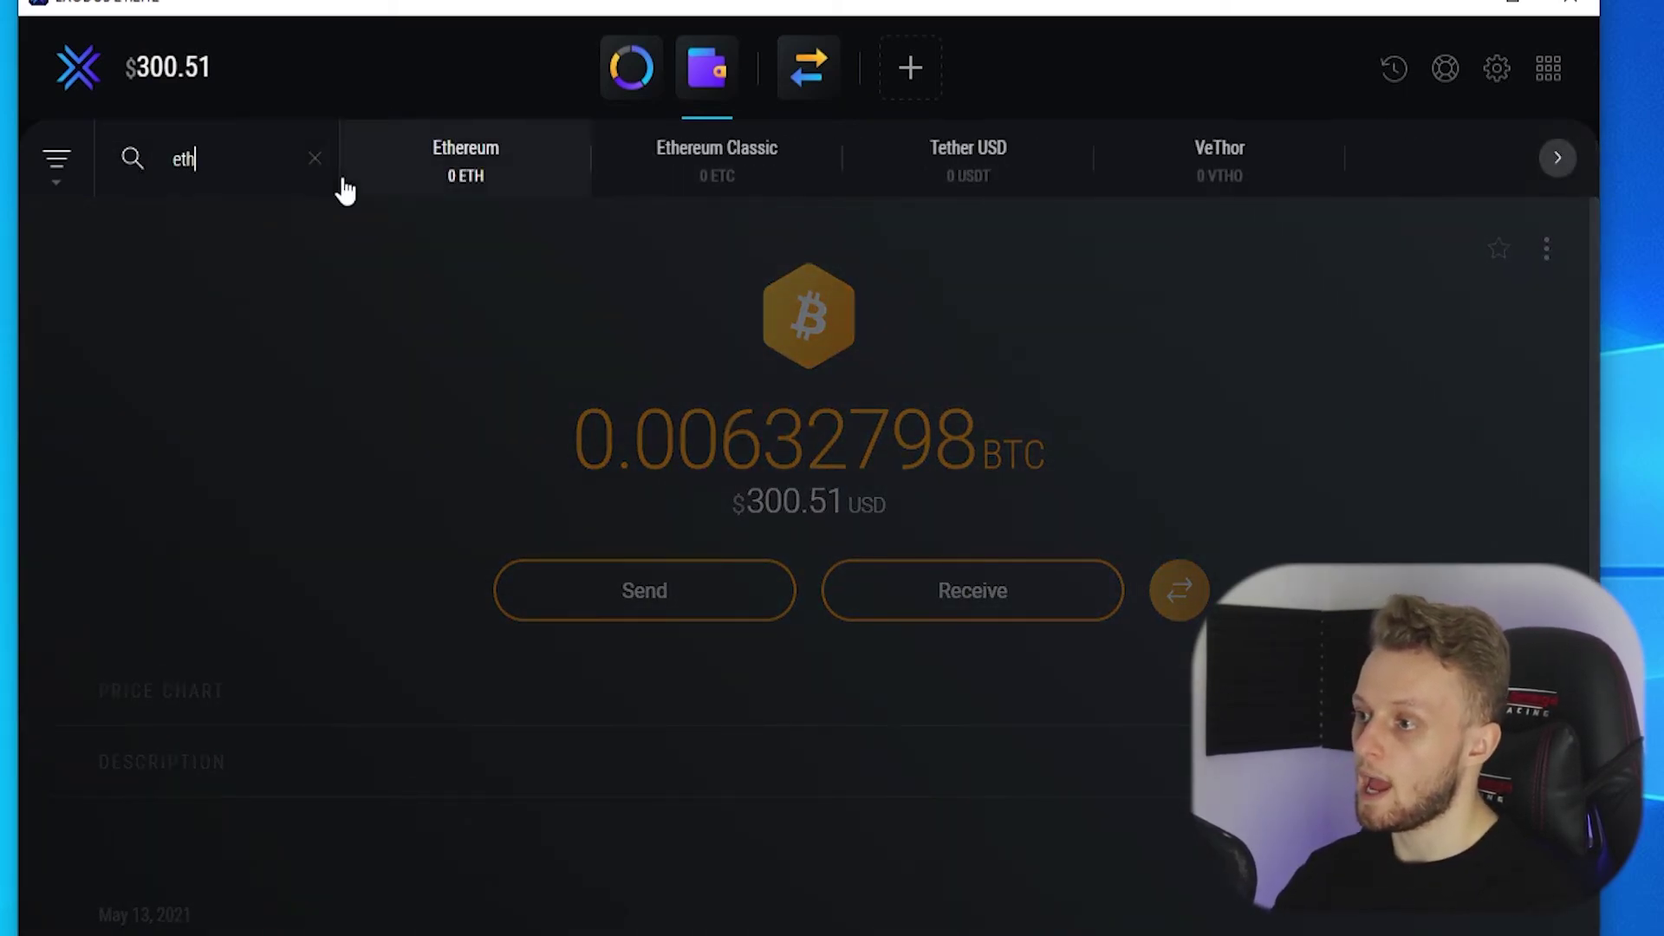
left_click(466, 158)
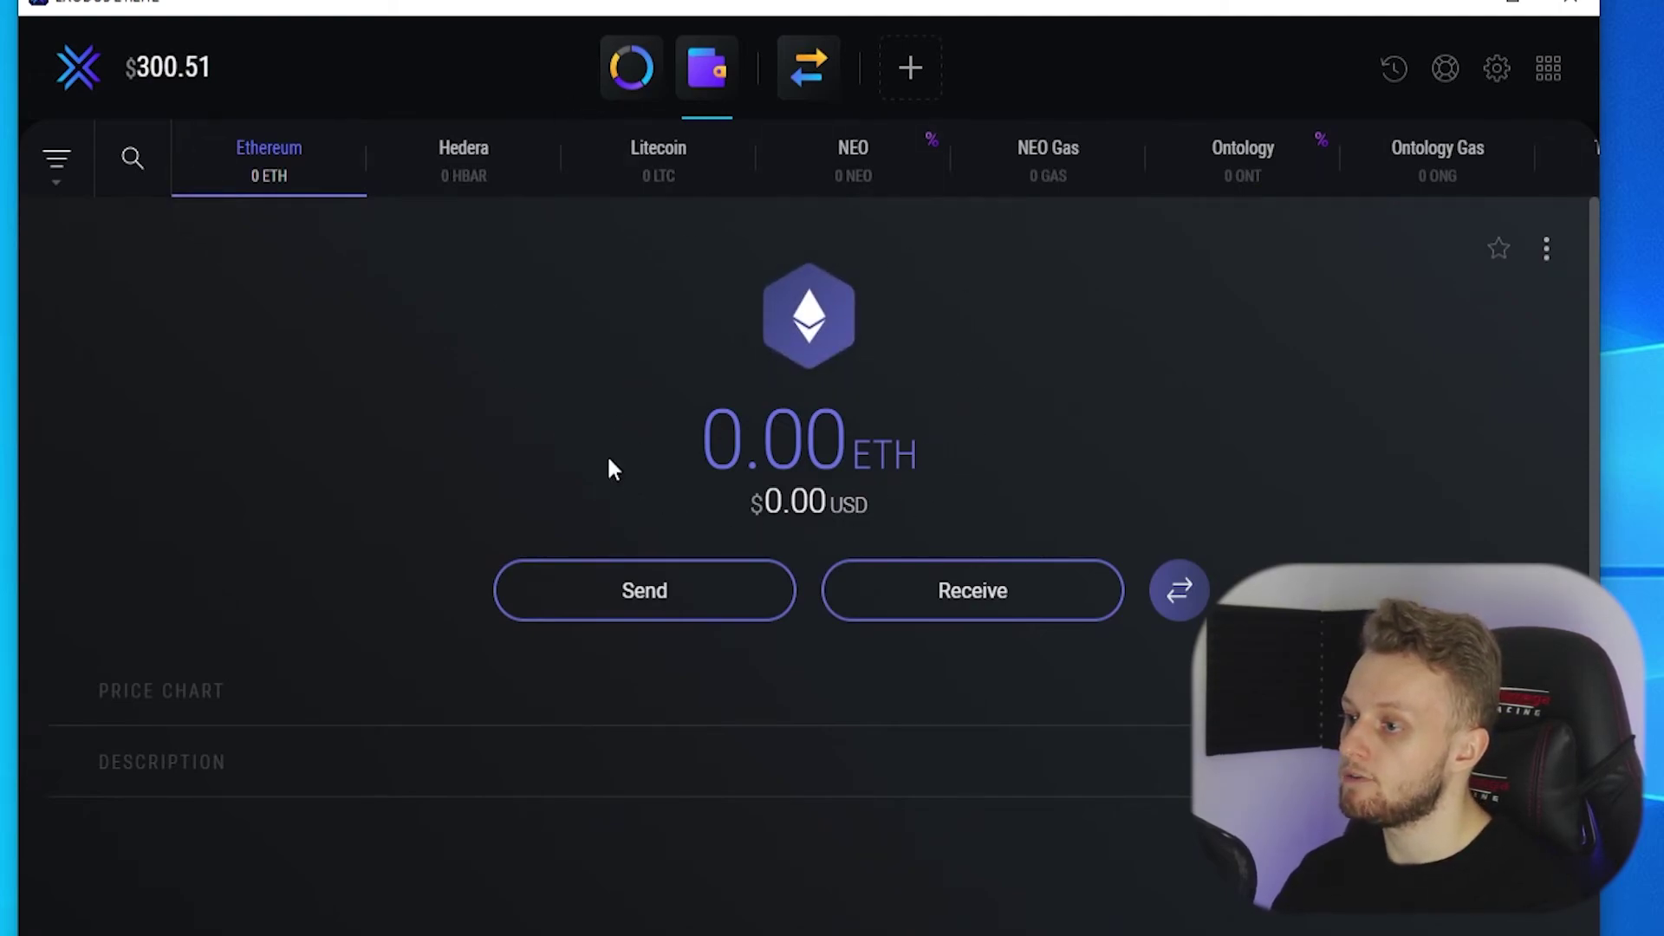
Step: Copy the Ethereum receive address to the clipboard and close the address panel
left_click(950, 595)
left_click(1126, 421)
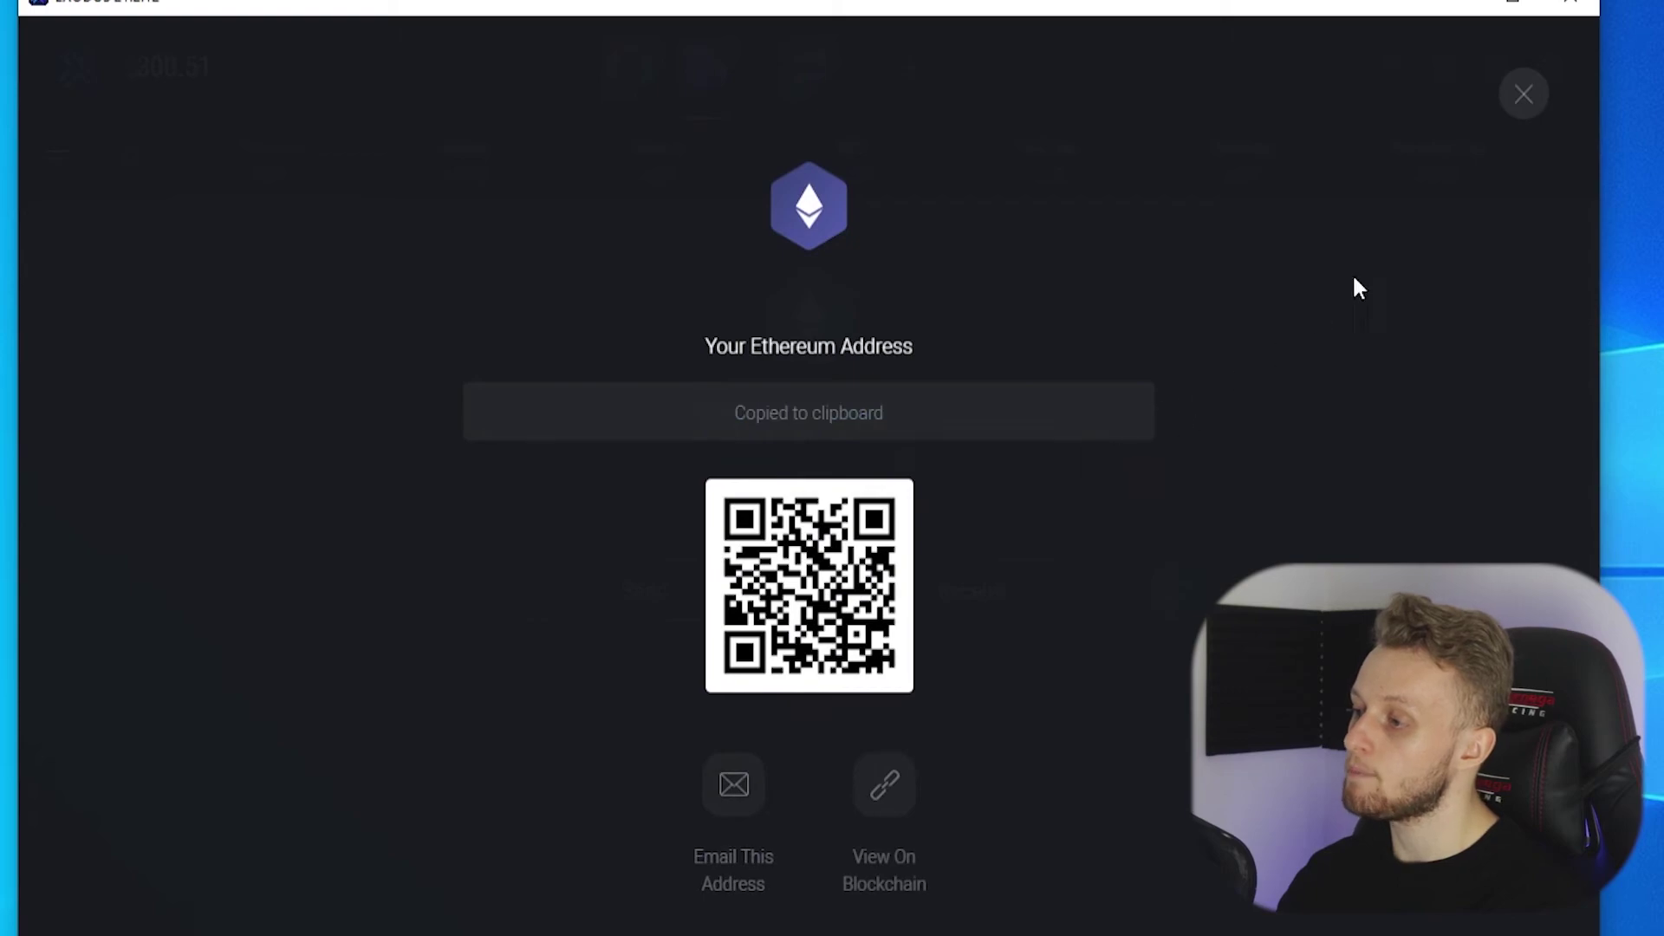
left_click(1525, 93)
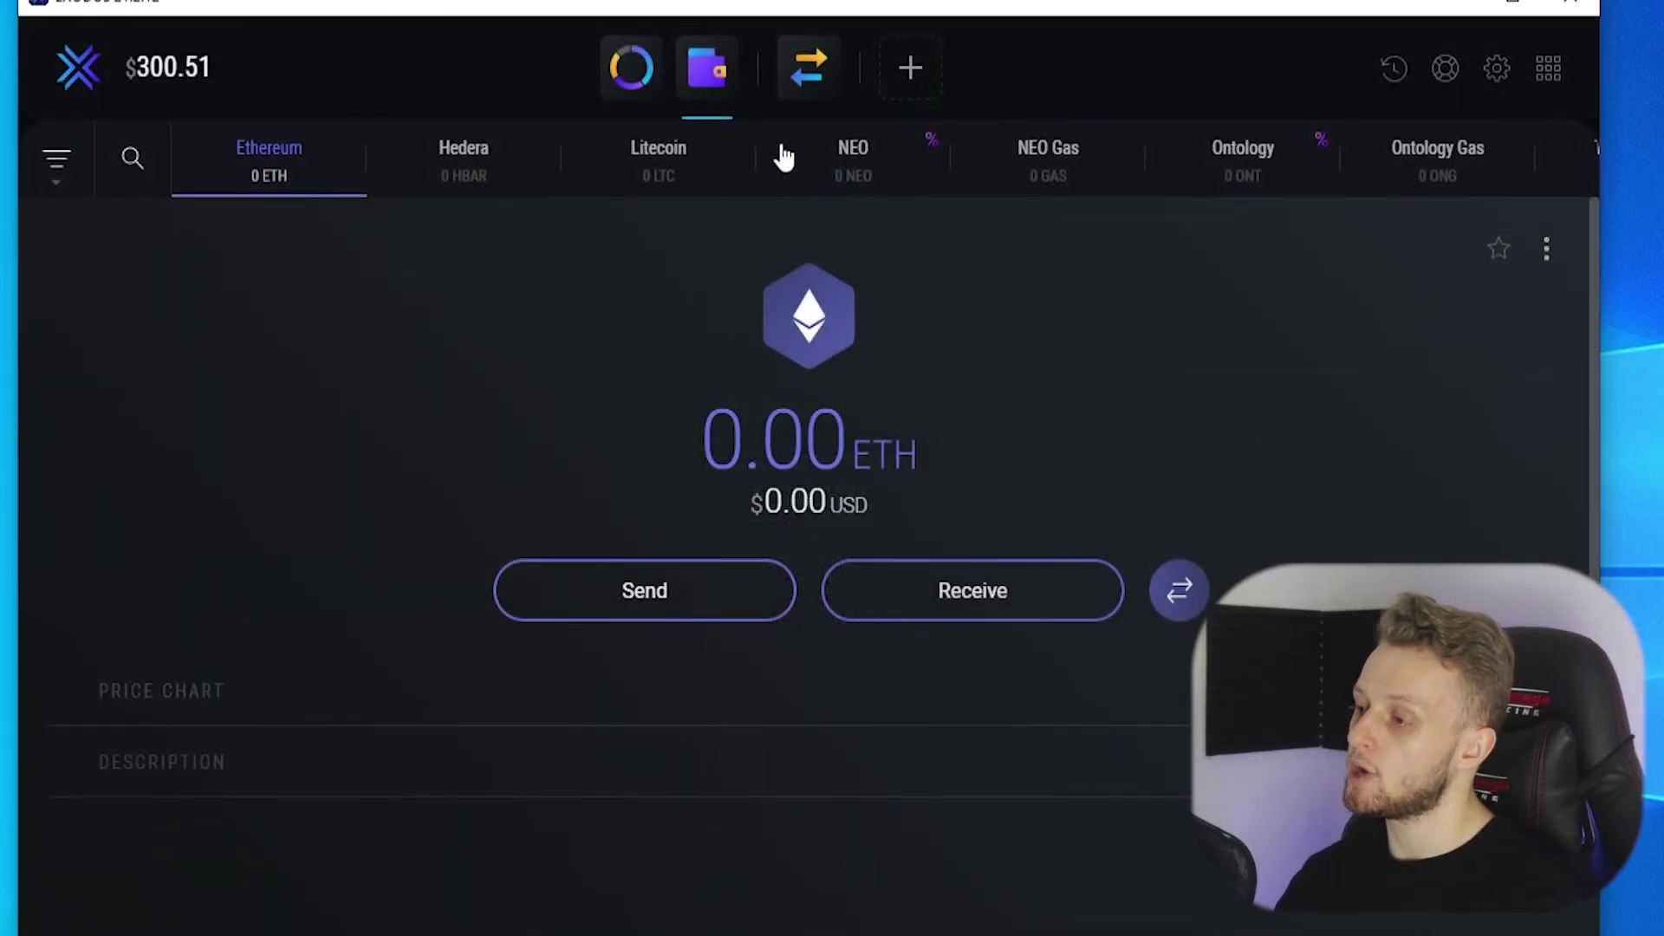